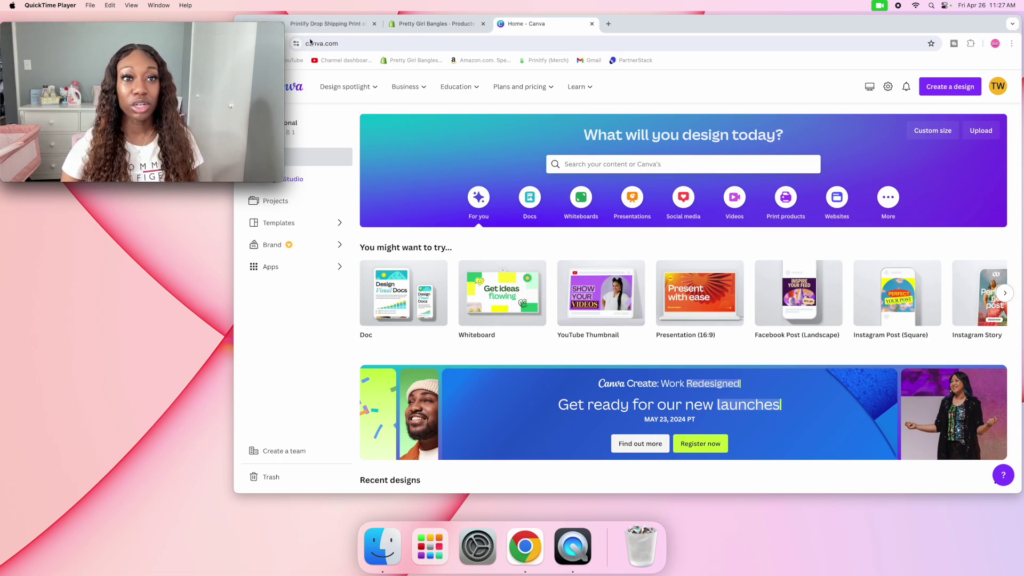
Switch from Canva to the Printify tab for the Pretty Girl Bangles store.
left_click(328, 24)
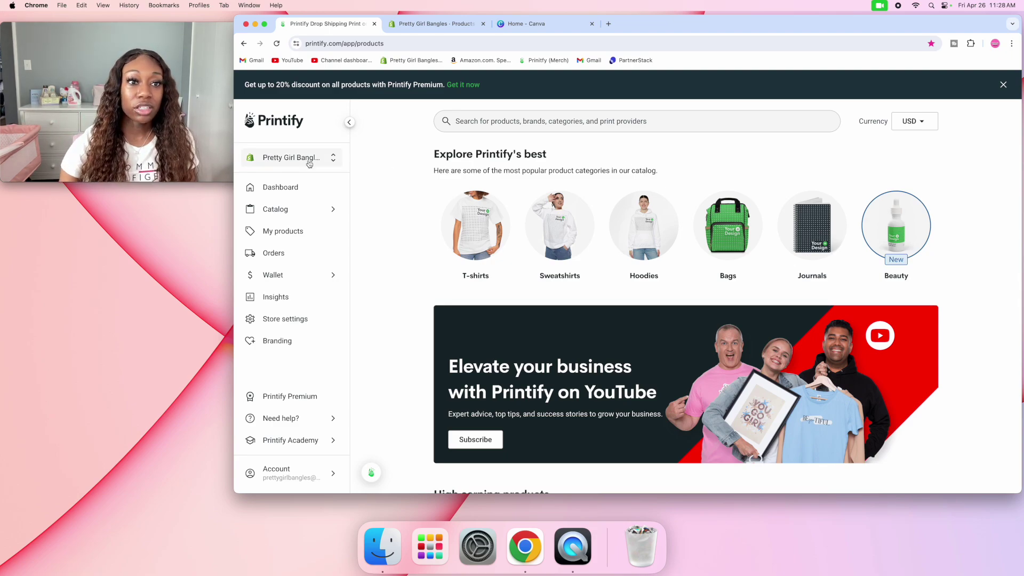
Go to the Printify dashboard and open Home & Living > Mugs in the catalog.
left_click(297, 191)
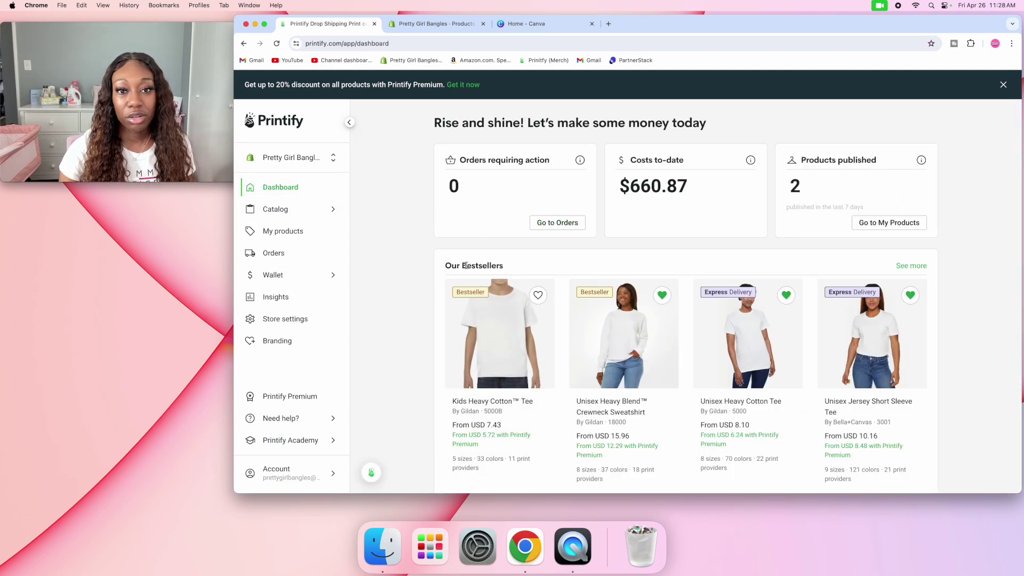
scroll(440, 308, "down", 1)
scroll(438, 312, "down", 2)
scroll(438, 312, "up", 2)
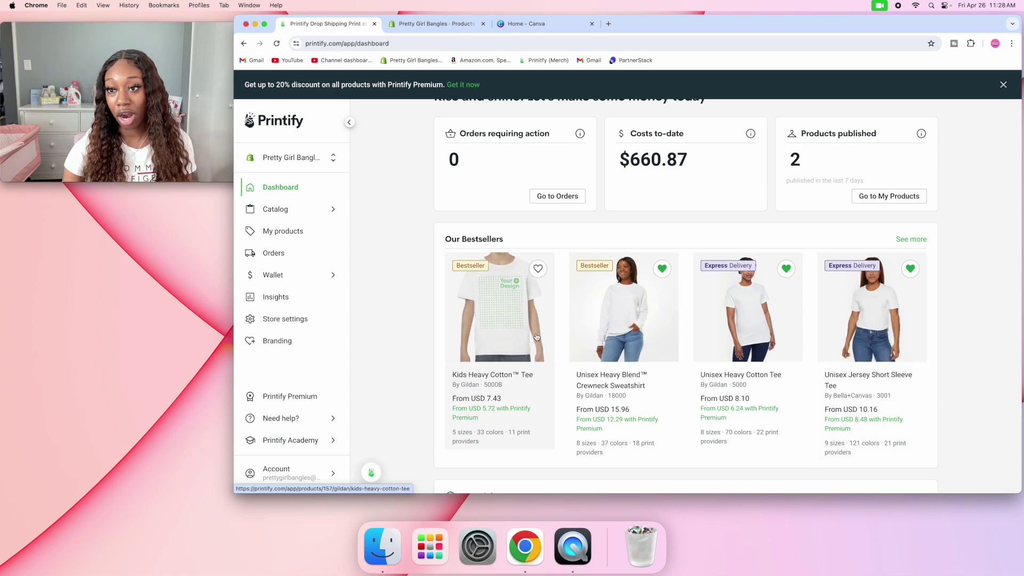
mouse_move(276, 209)
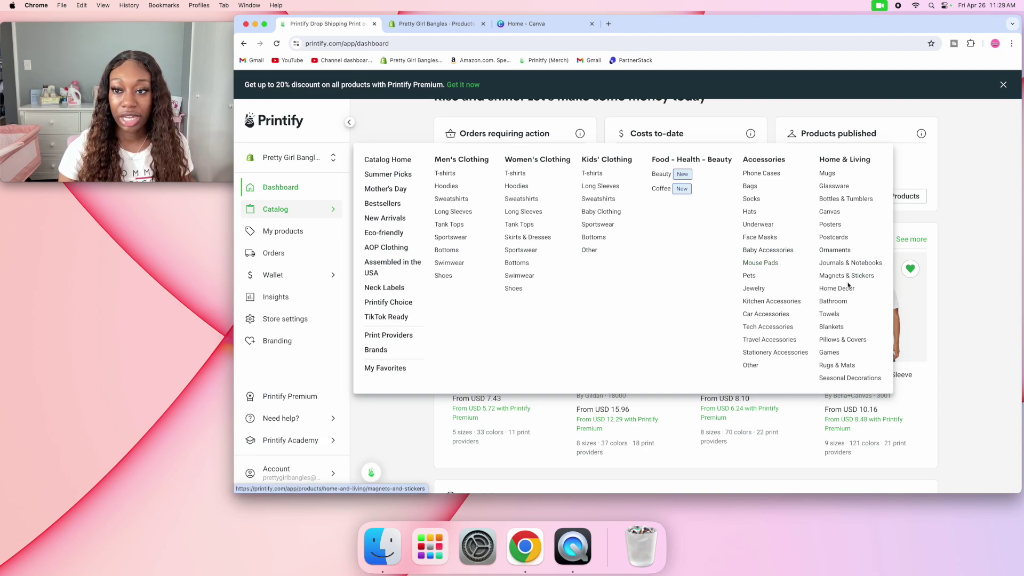
left_click(826, 174)
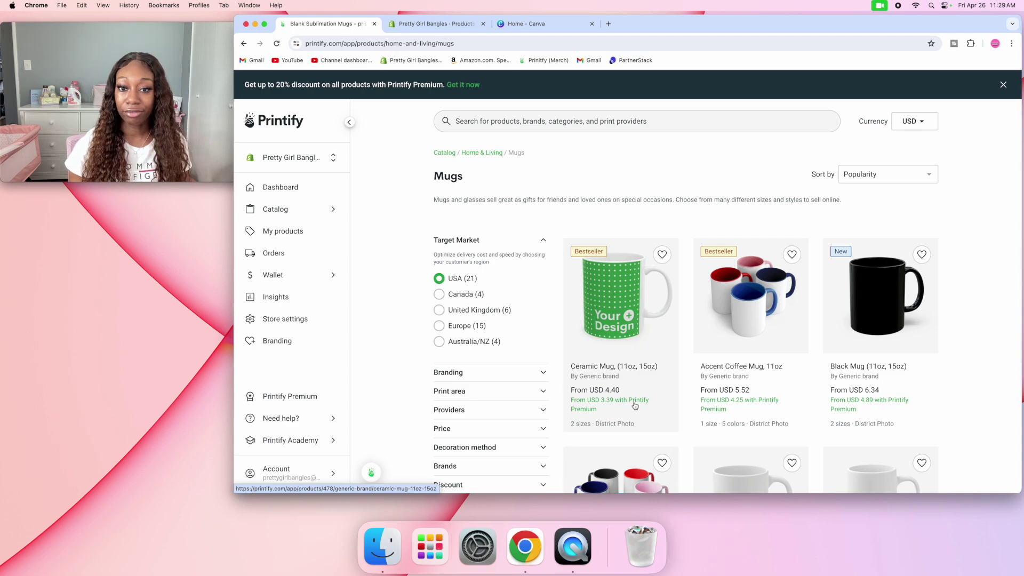
Start designing the Ceramic Mug 11oz with District Photo, then view the Shopify products list.
left_click(615, 306)
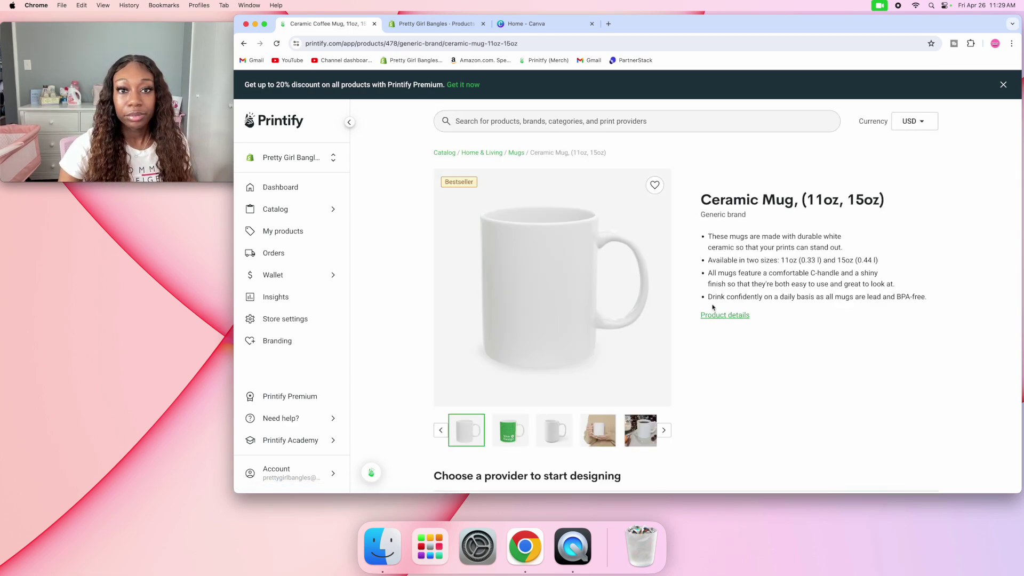
scroll(576, 290, "down", 3)
scroll(576, 291, "down", 2)
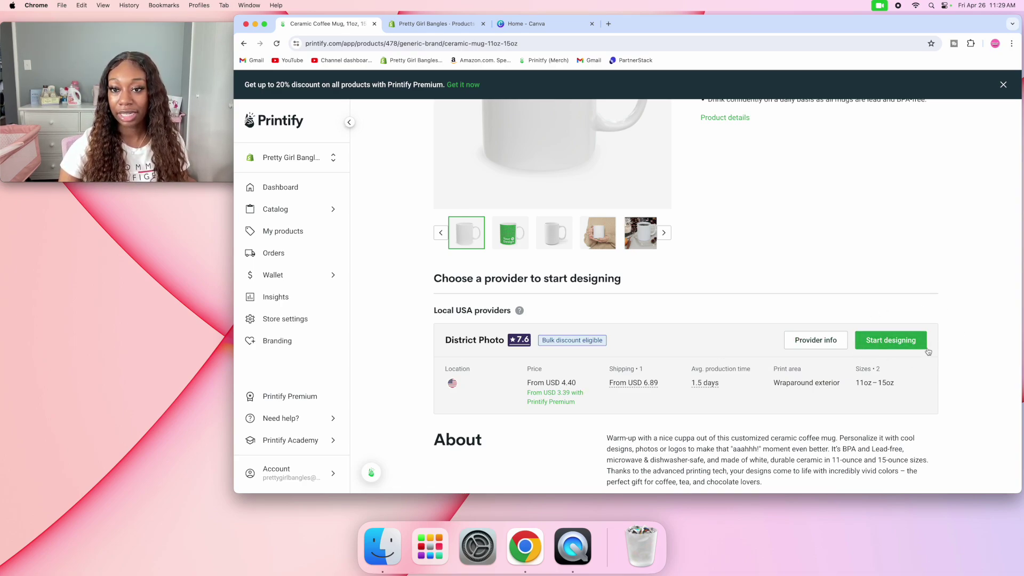
left_click(894, 343)
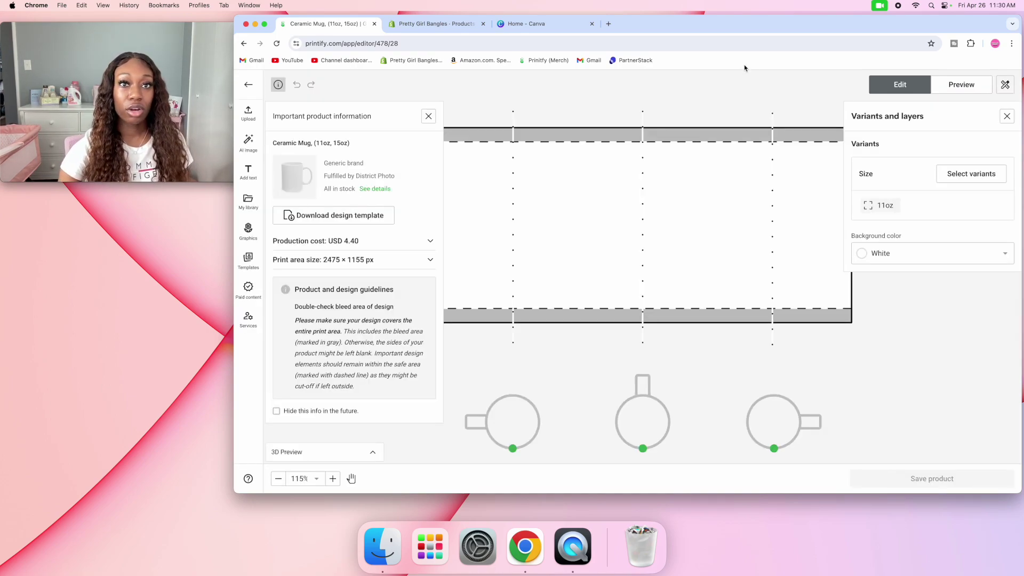
left_click(451, 25)
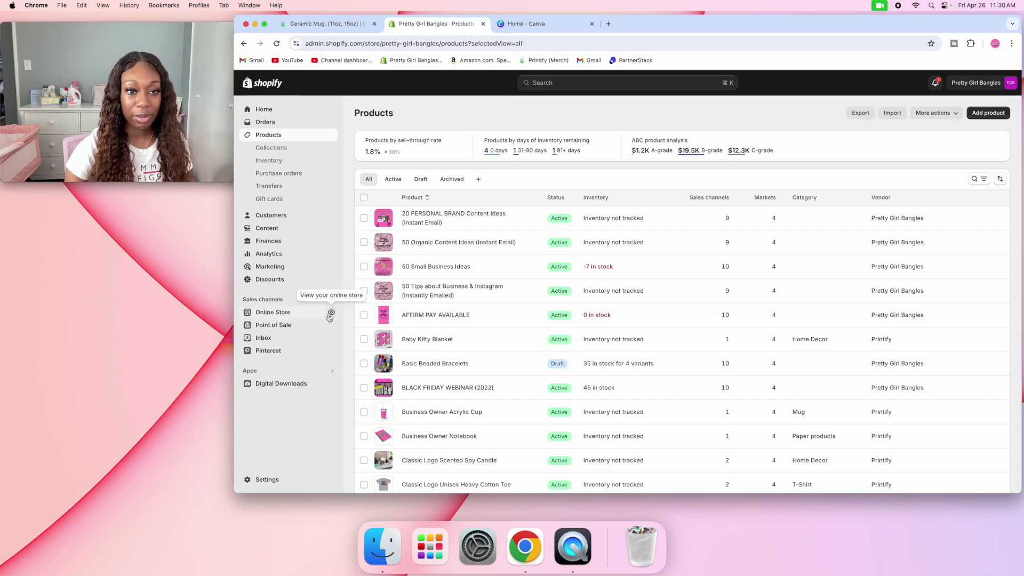
Browse the live store's Pretty Girl Merchandise collection, then go back to Canva's home page.
left_click(331, 313)
scroll(561, 243, "down", 3)
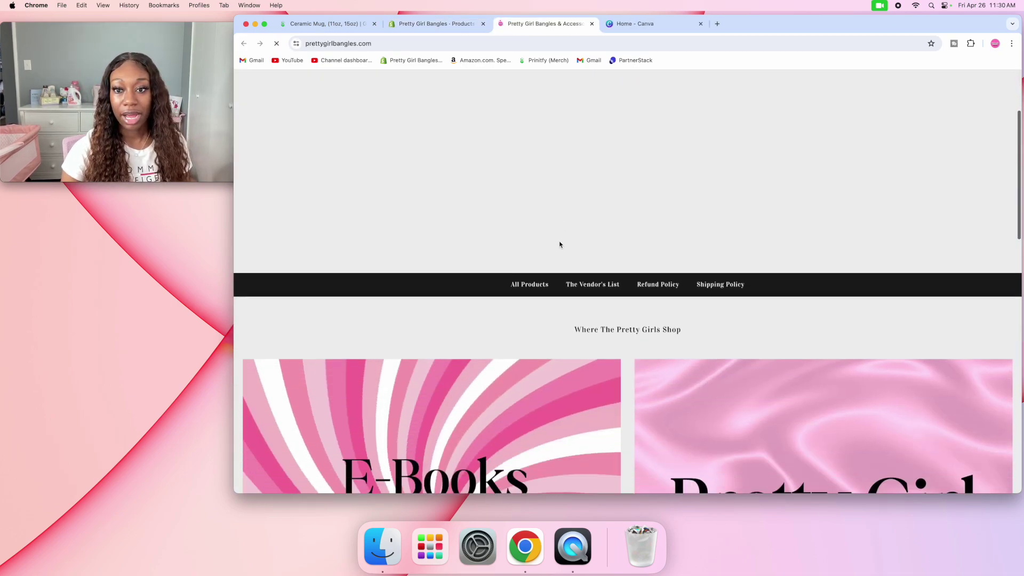
scroll(561, 243, "down", 4)
left_click(849, 264)
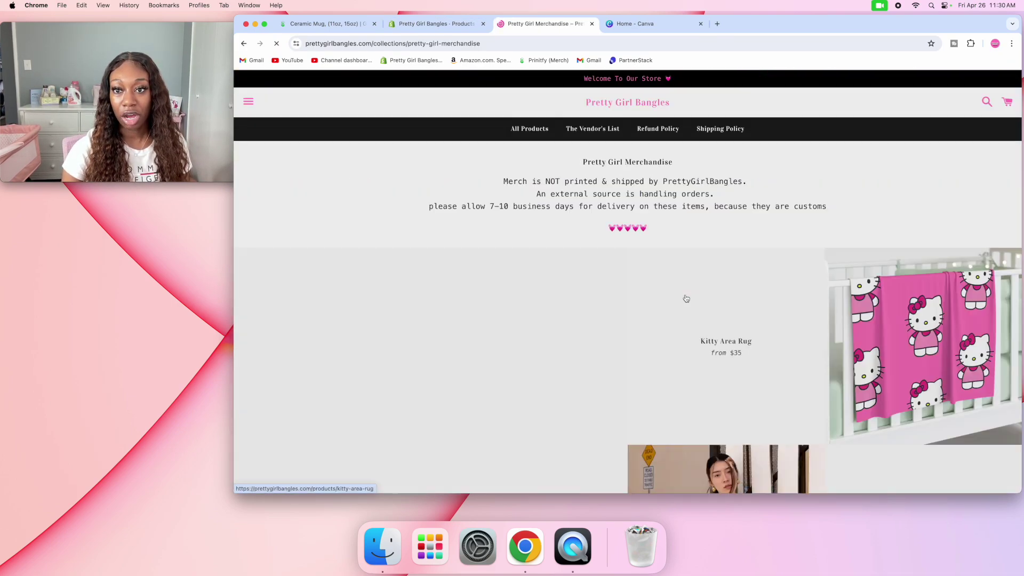
scroll(684, 297, "down", 1)
scroll(789, 238, "down", 3)
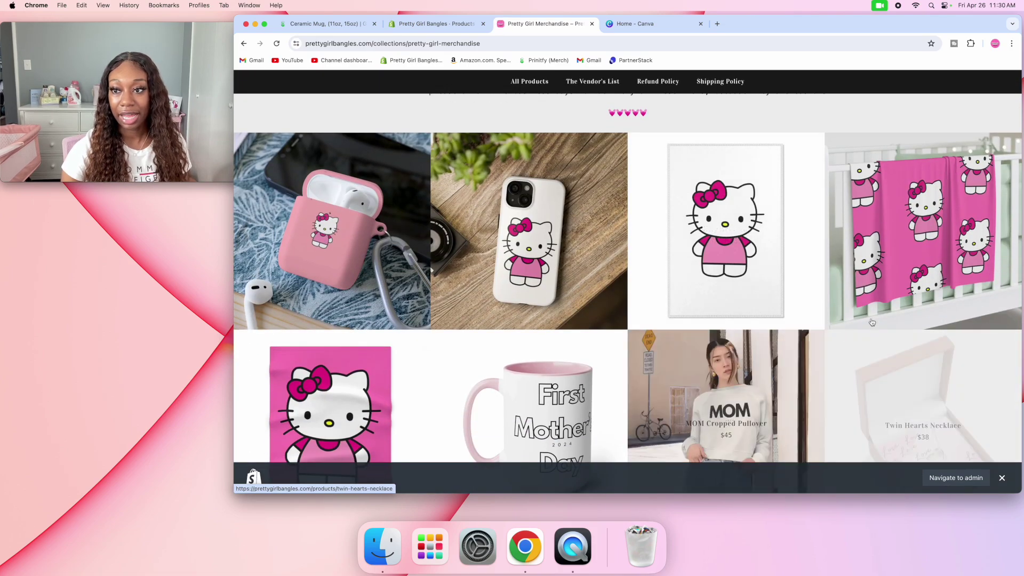
scroll(956, 292, "down", 2)
scroll(956, 292, "down", 1)
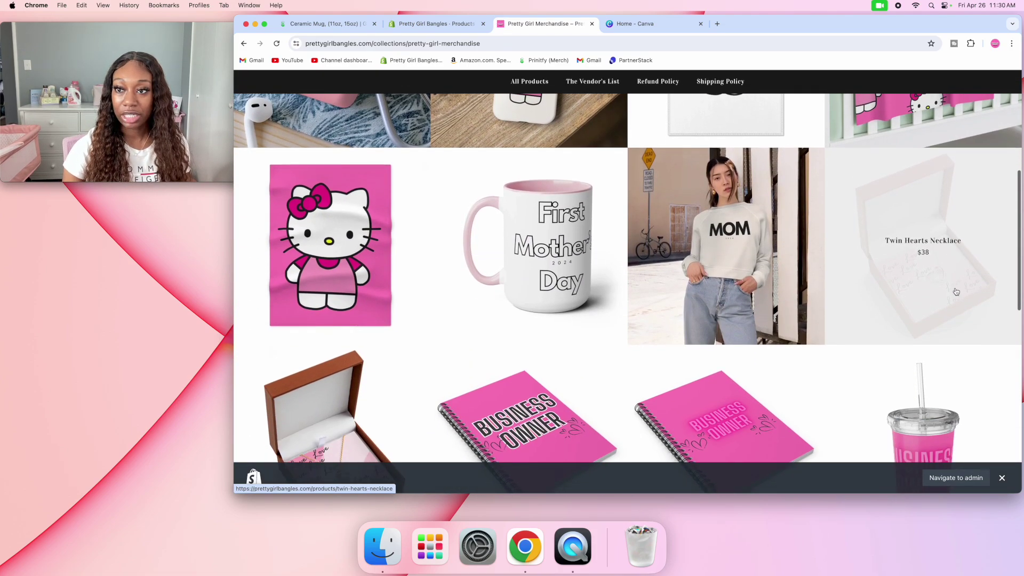
scroll(956, 292, "down", 2)
scroll(955, 292, "down", 2)
scroll(955, 292, "down", 2)
scroll(955, 292, "down", 2)
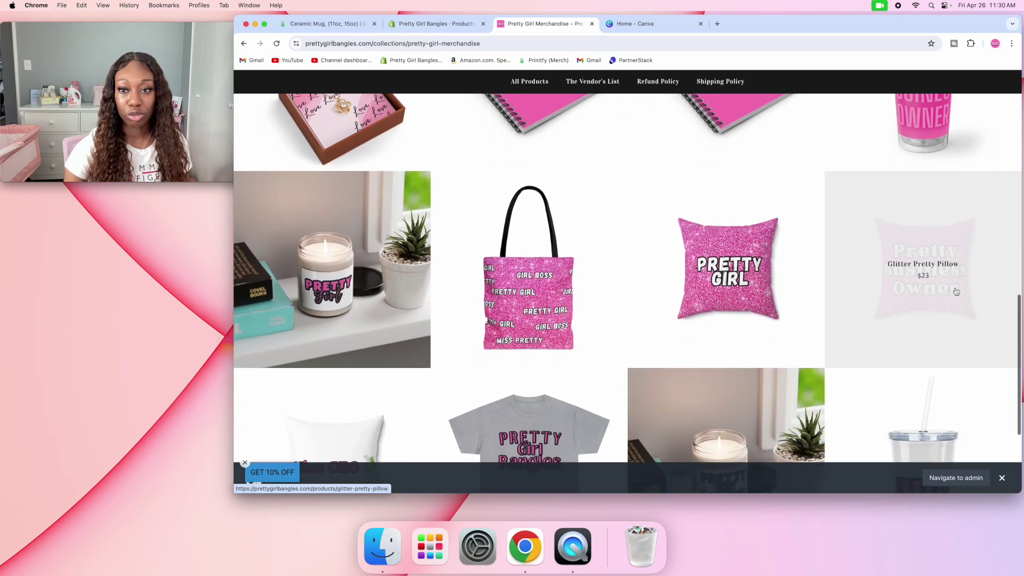
scroll(955, 292, "down", 2)
scroll(955, 292, "down", 2)
scroll(955, 292, "up", 3)
scroll(956, 292, "up", 2)
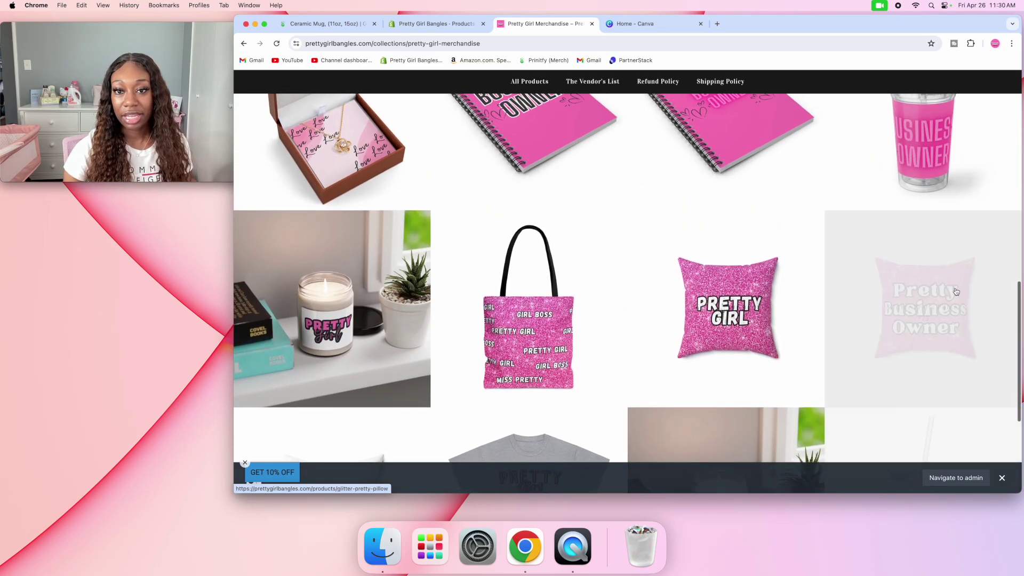
scroll(956, 292, "up", 5)
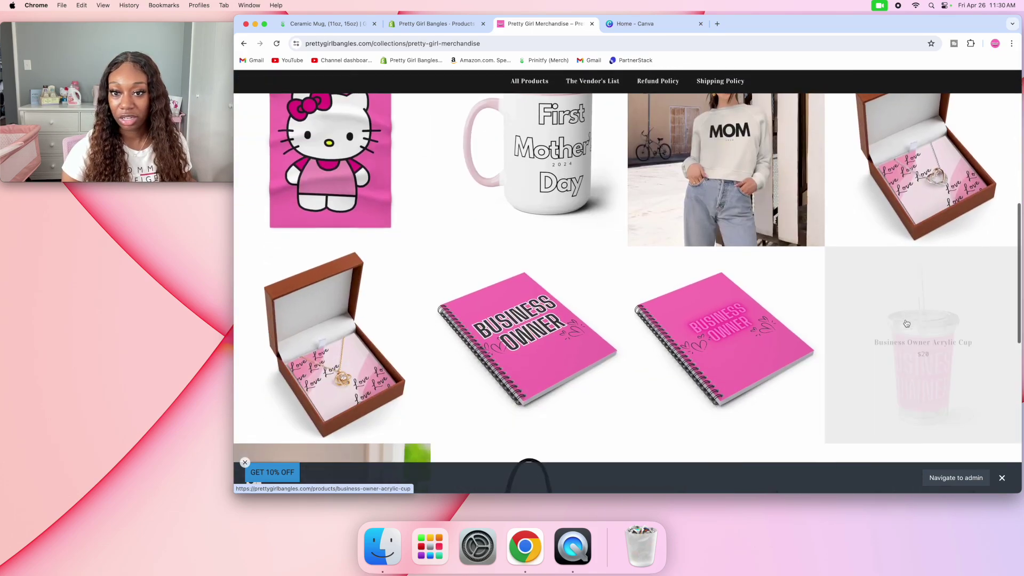
scroll(755, 235, "up", 3)
scroll(654, 175, "up", 3)
left_click(436, 23)
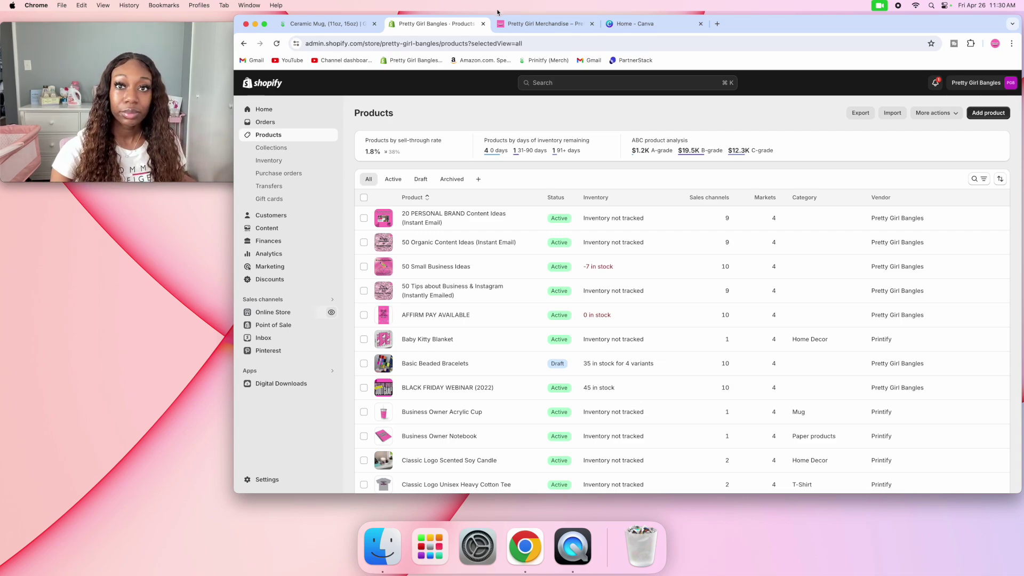
left_click(645, 26)
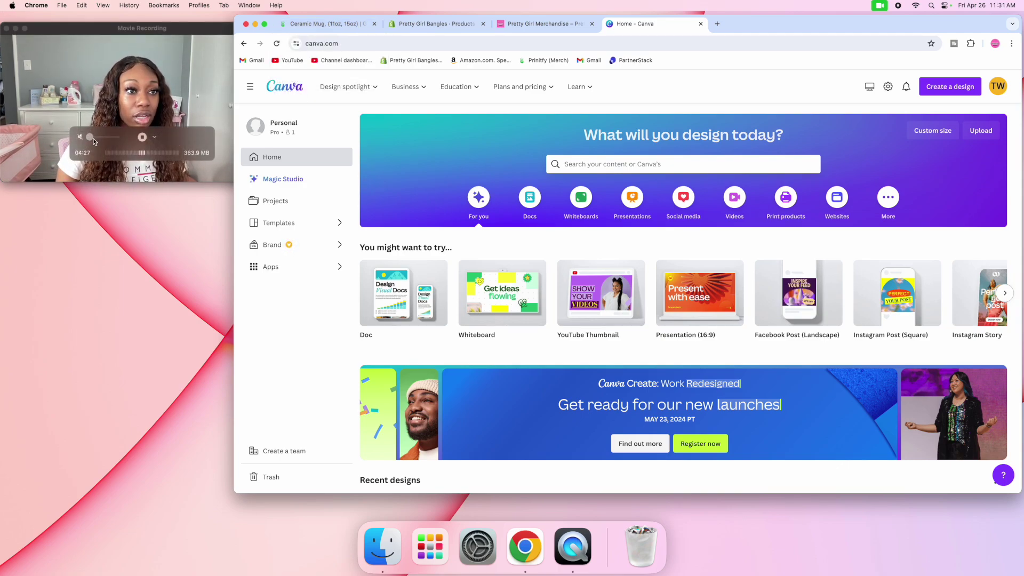
left_click(94, 138)
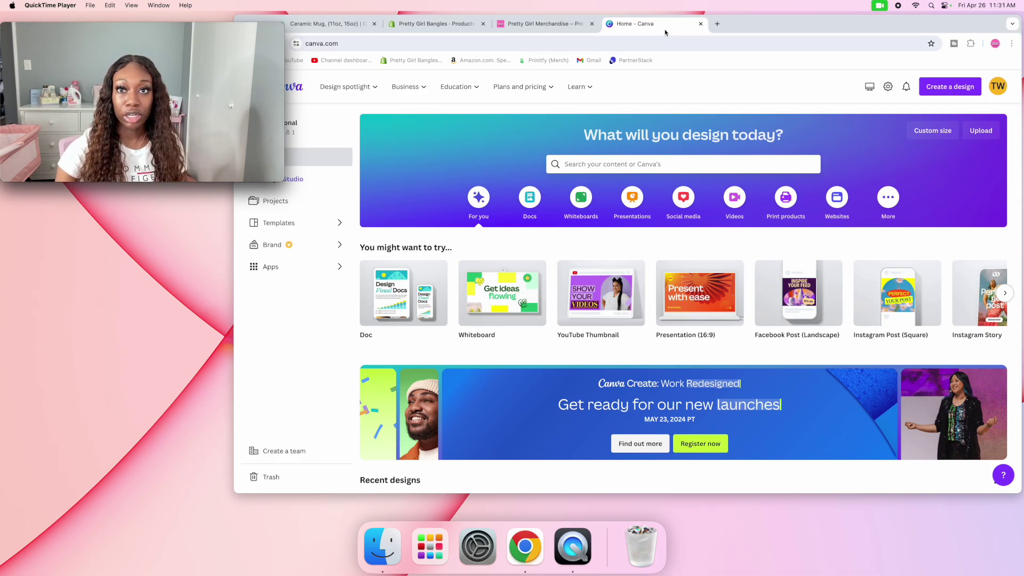
left_click(330, 25)
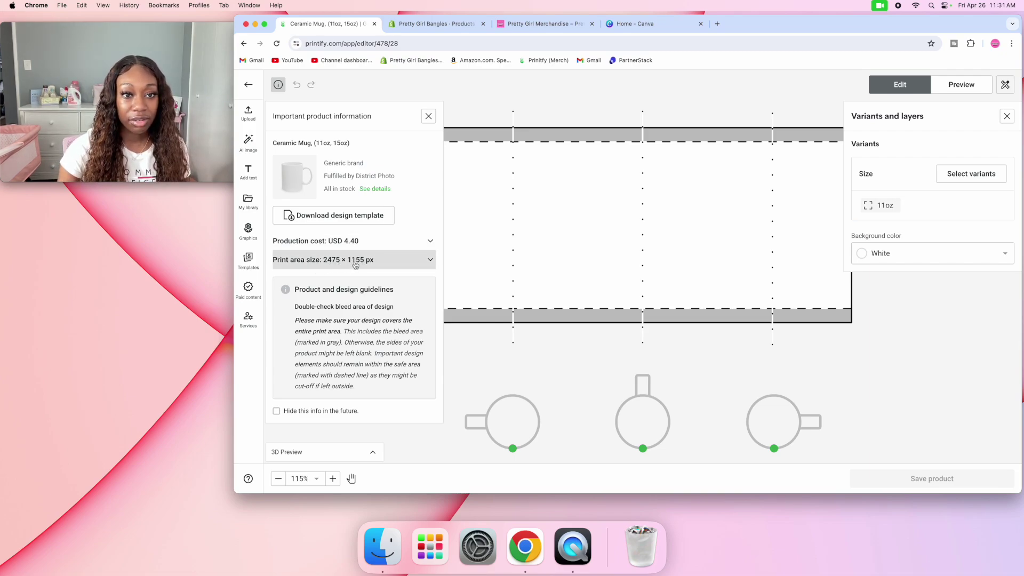
left_click(652, 24)
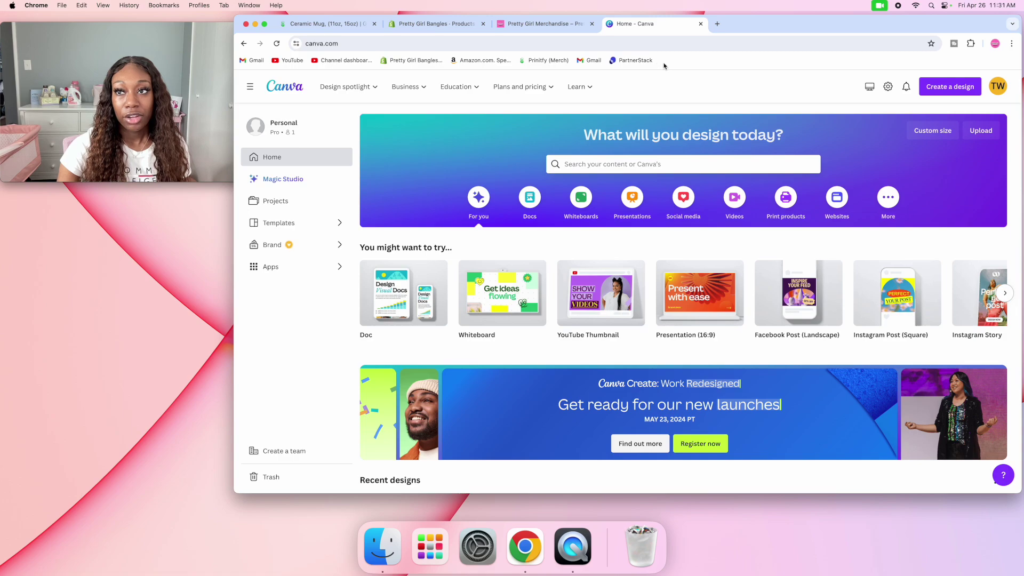
left_click(958, 90)
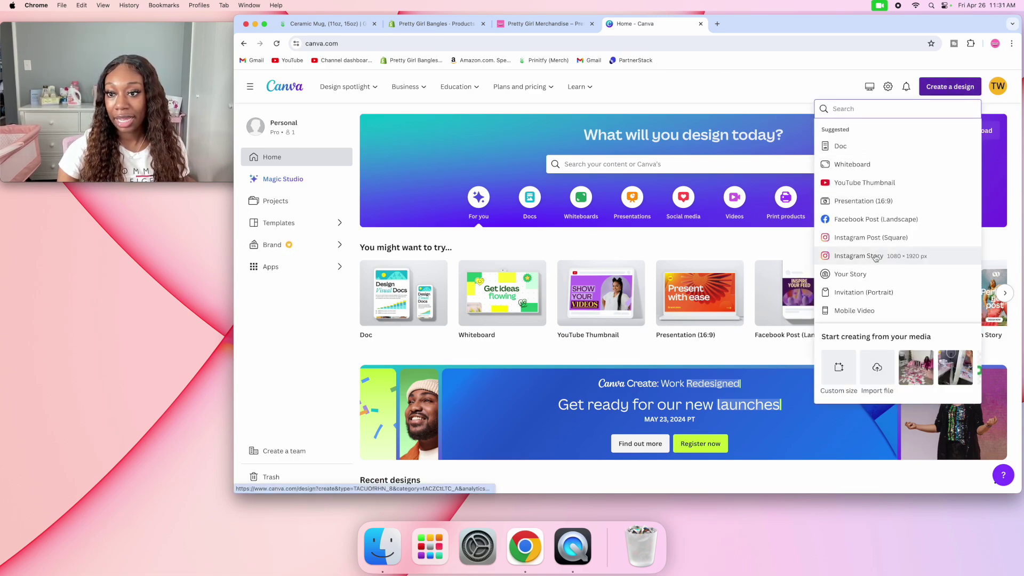
Create a blank 2475 × 1155 px custom design, using the mug print area from Printify.
left_click(838, 369)
type("24")
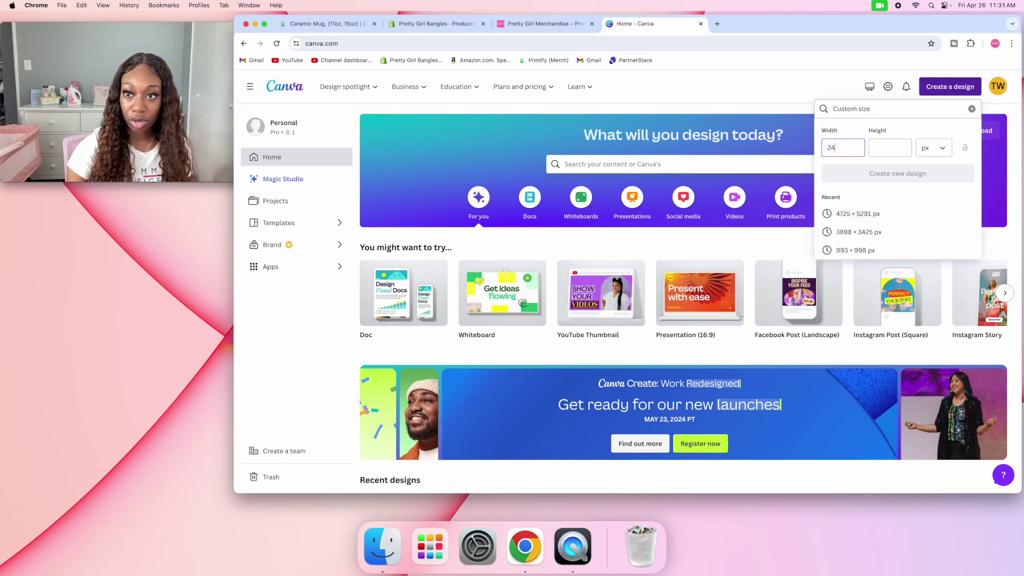
left_click(328, 24)
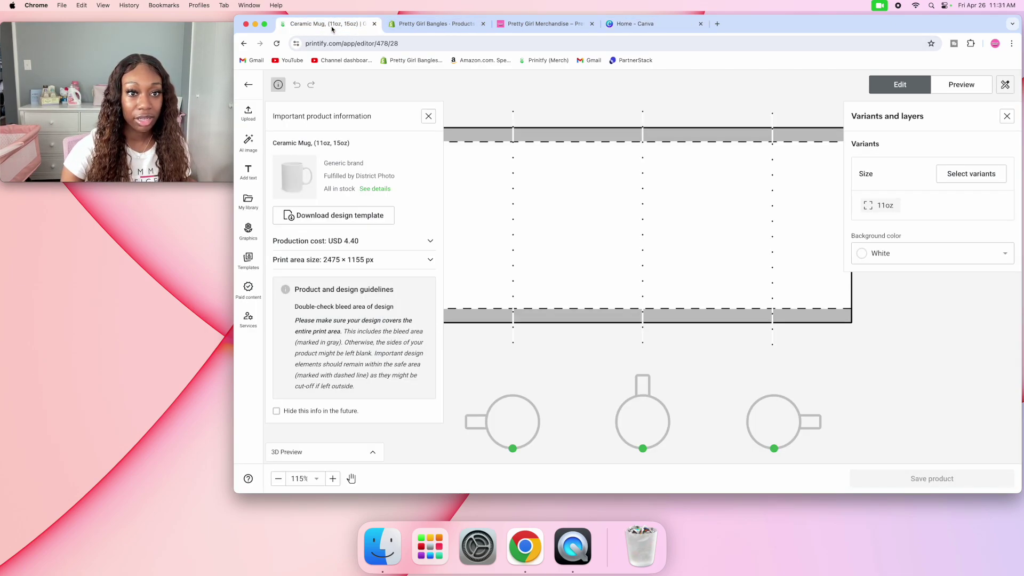
left_click(633, 23)
type("75")
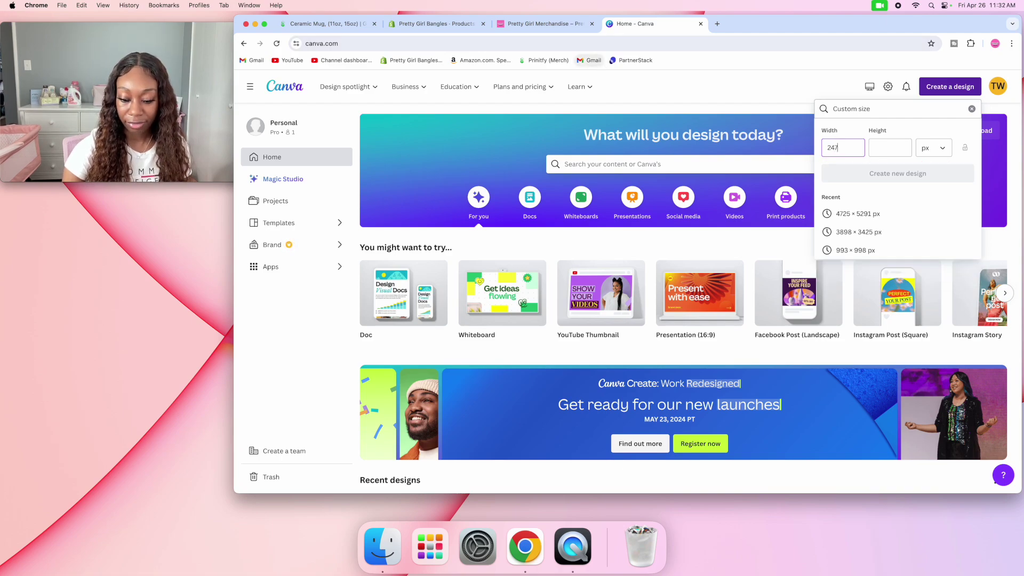
left_click(897, 148)
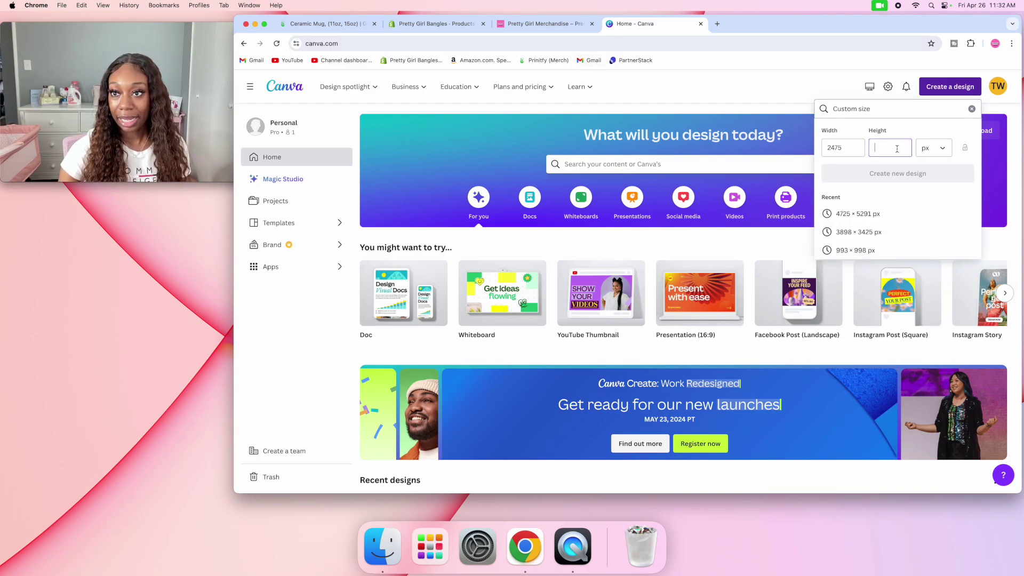
type("1155")
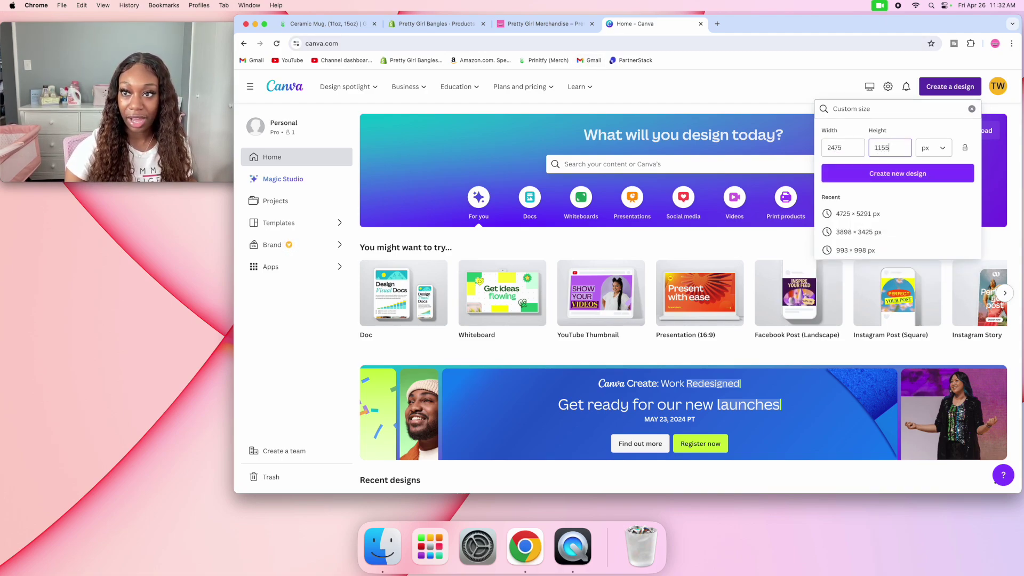
left_click(921, 174)
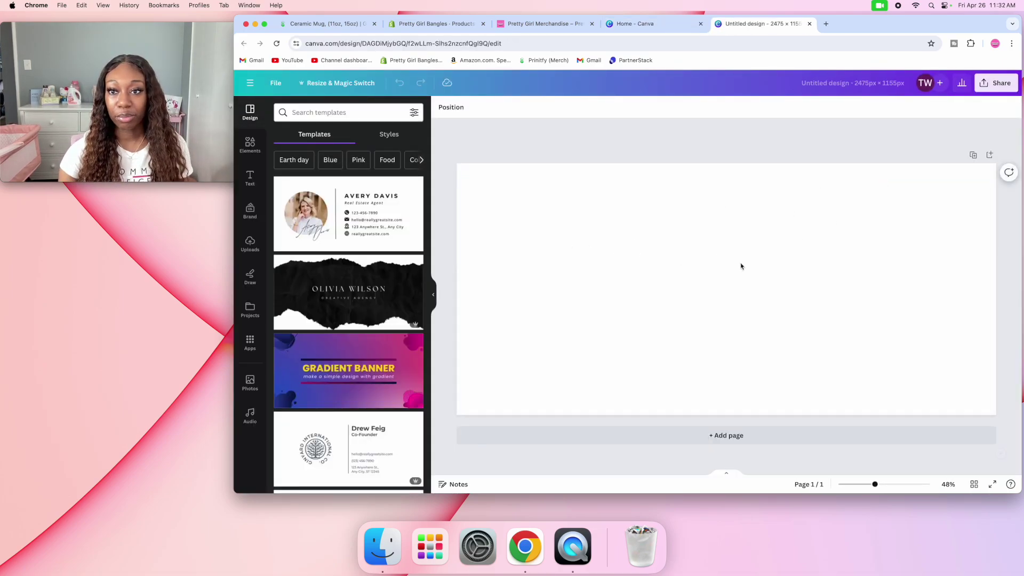
Add the uploaded Hello Kitty image and enlarge it across the page's left half.
left_click(248, 146)
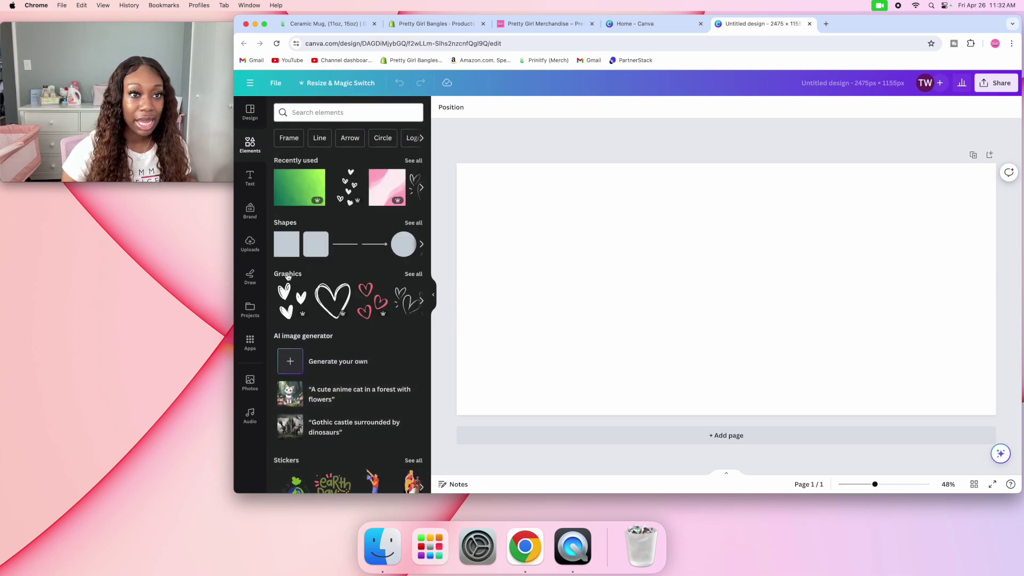
left_click(251, 244)
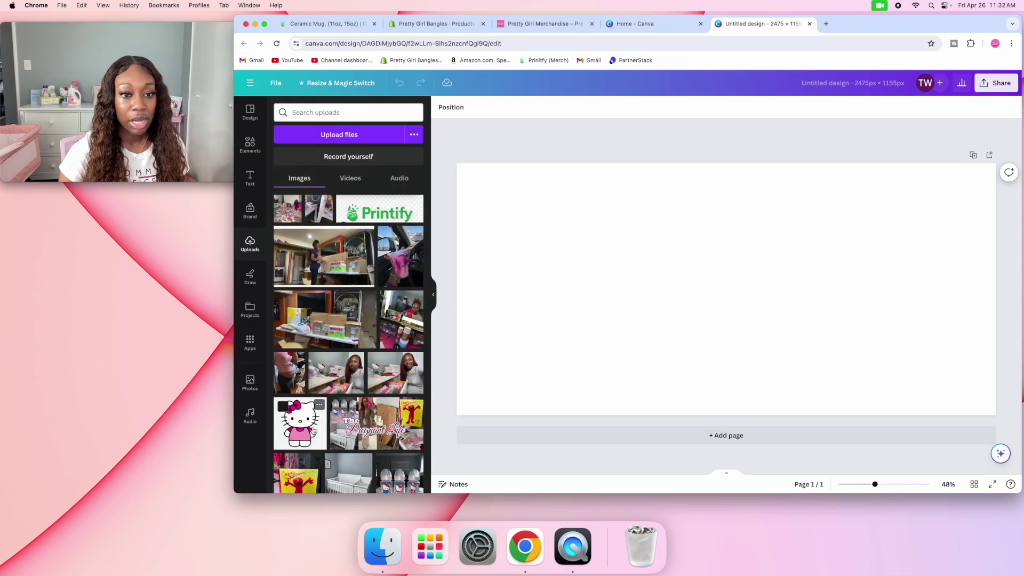
left_click(300, 425)
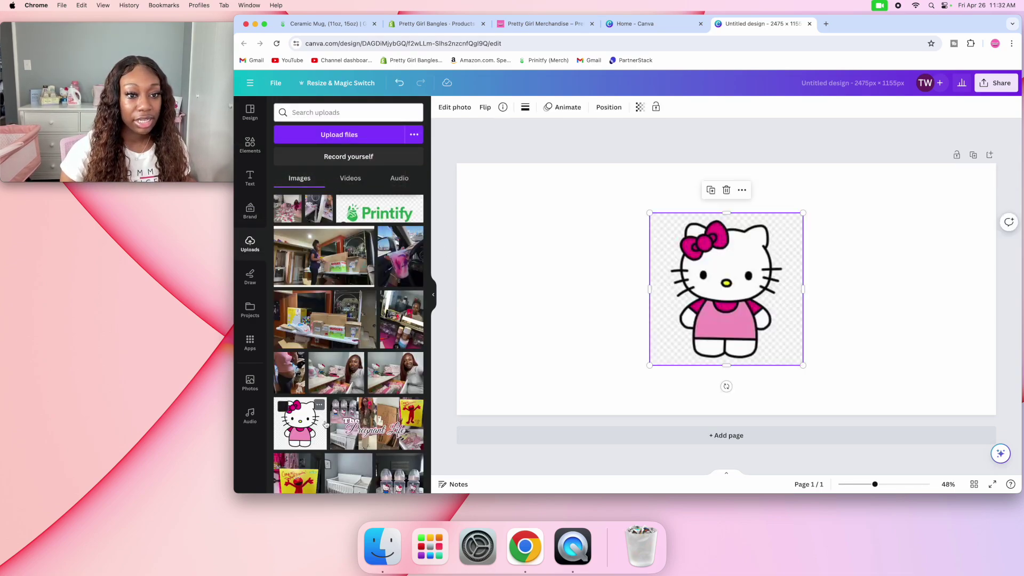
left_click(248, 144)
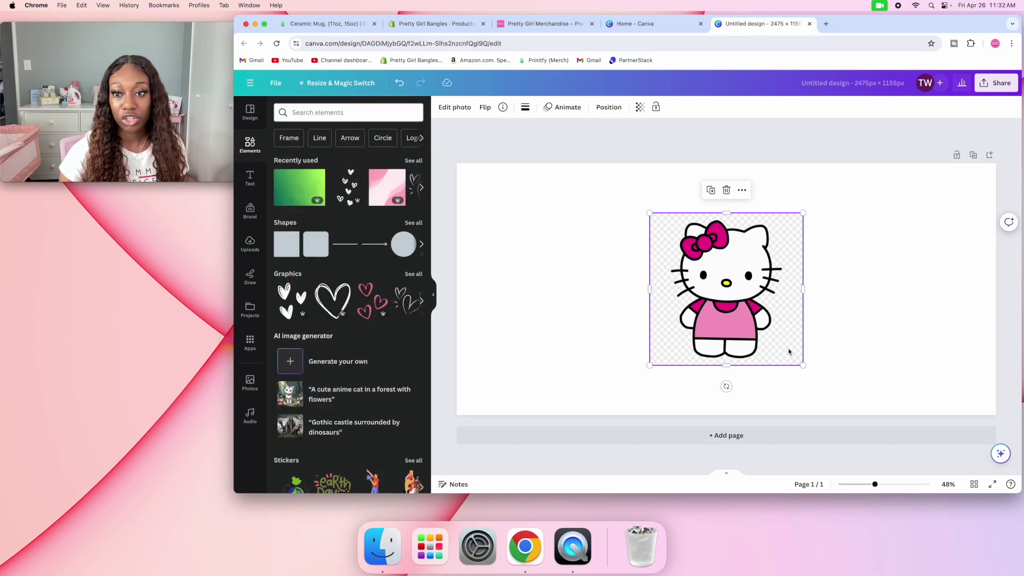
left_click_drag(769, 324, 572, 276)
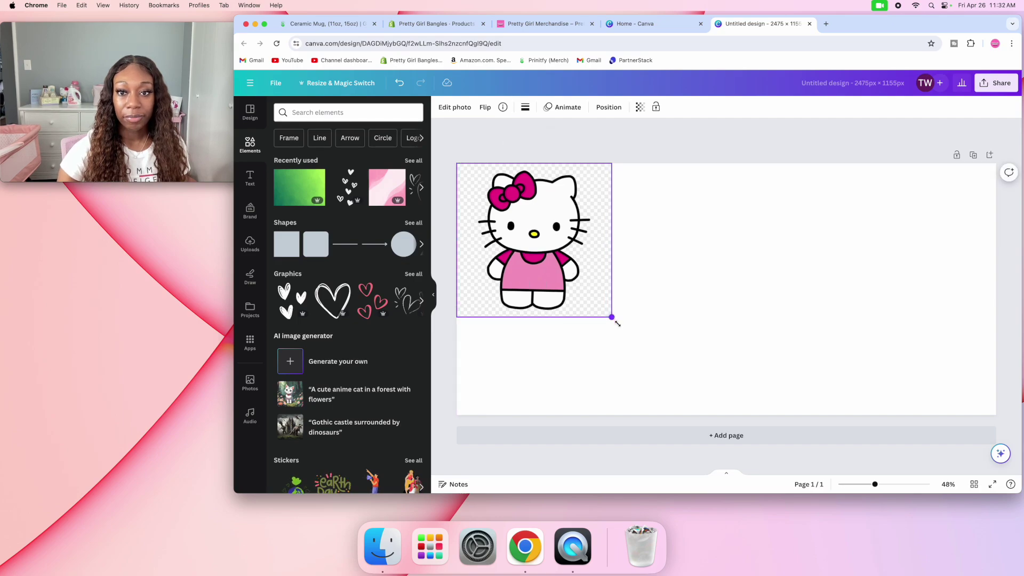
left_click_drag(611, 320, 688, 444)
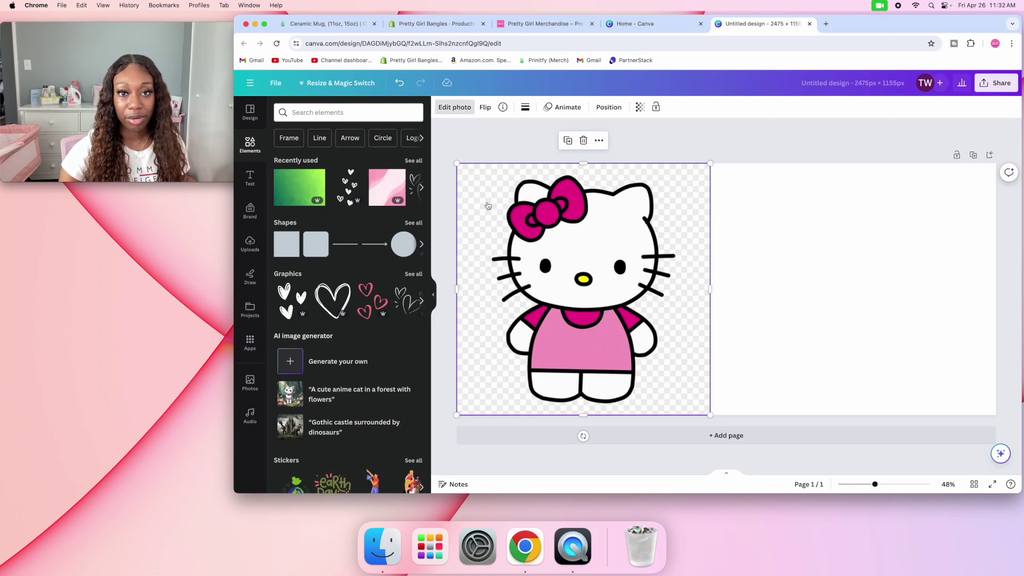
Remove the Hello Kitty image's background with BG Remover.
left_click(455, 107)
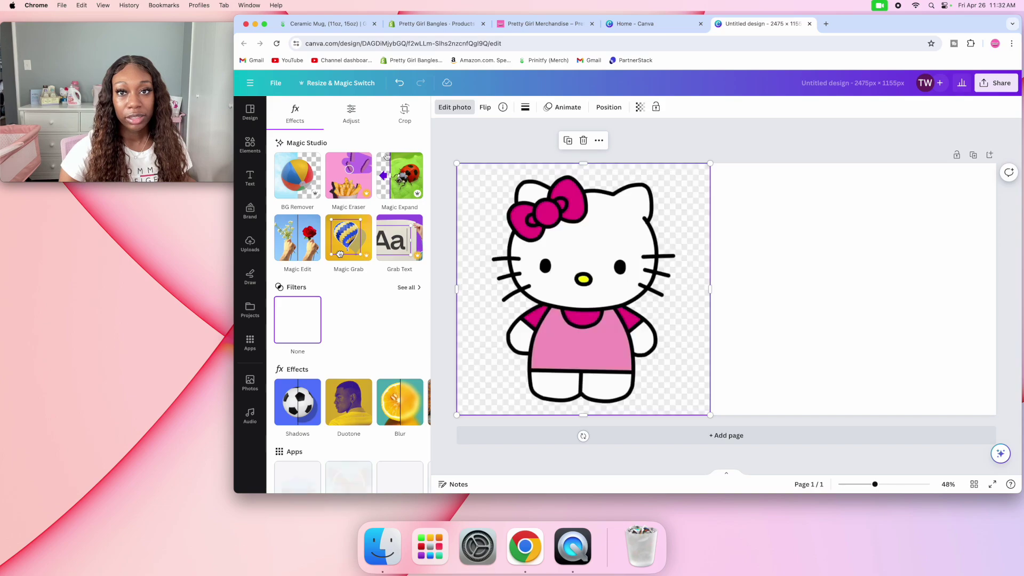
left_click(298, 168)
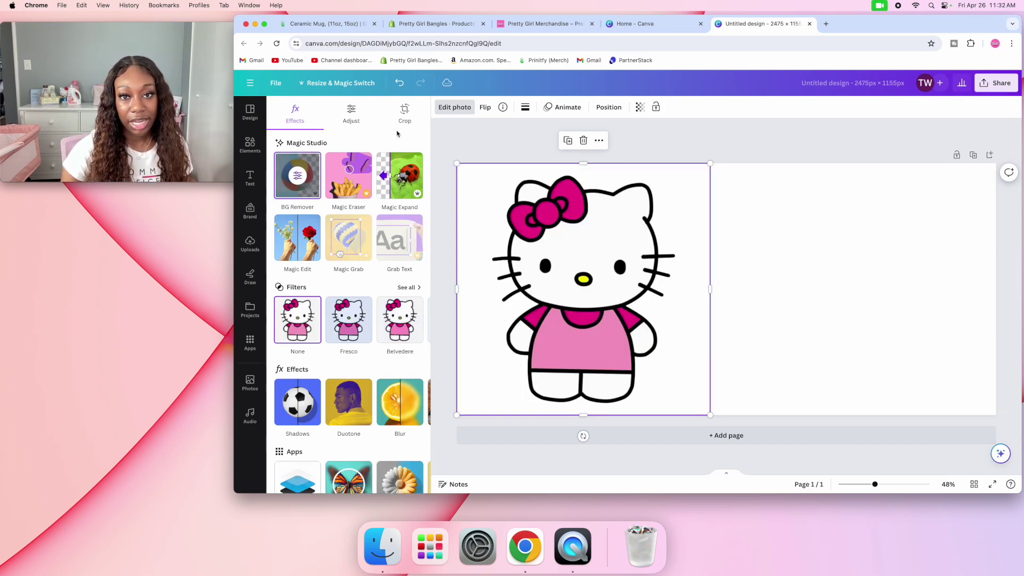
left_click(250, 144)
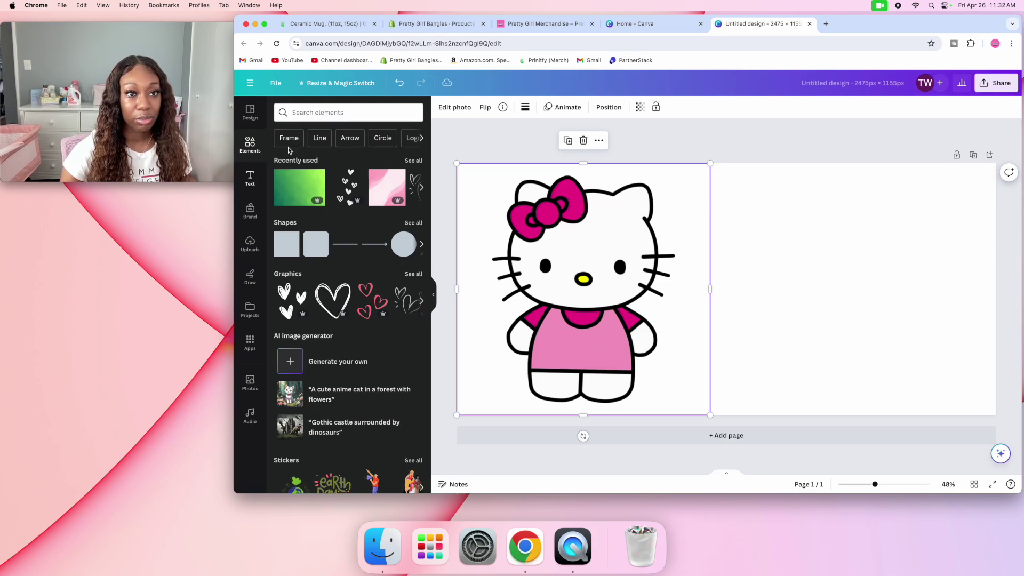
left_click(317, 112)
type("heart")
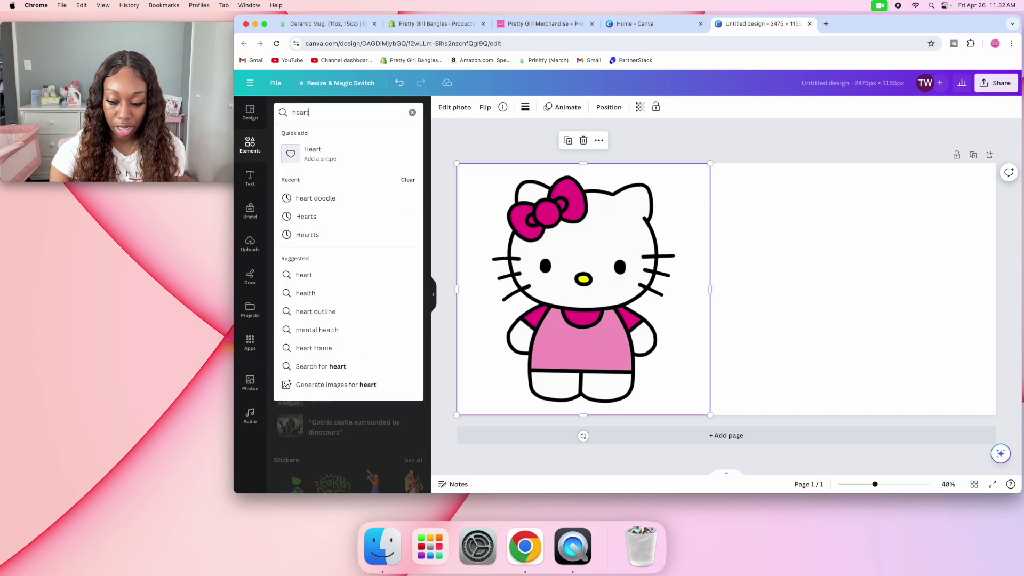
type(" dood")
Search Elements for 'heart doodles' and add the scattered hearts graphic.
key("BackSpace")
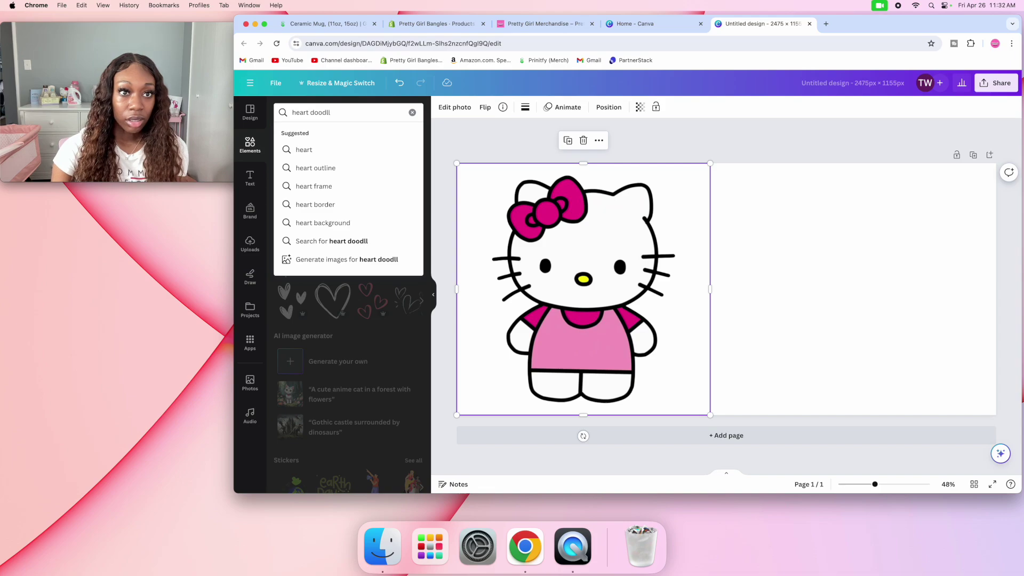
key("BackSpace")
type("les")
key("Return")
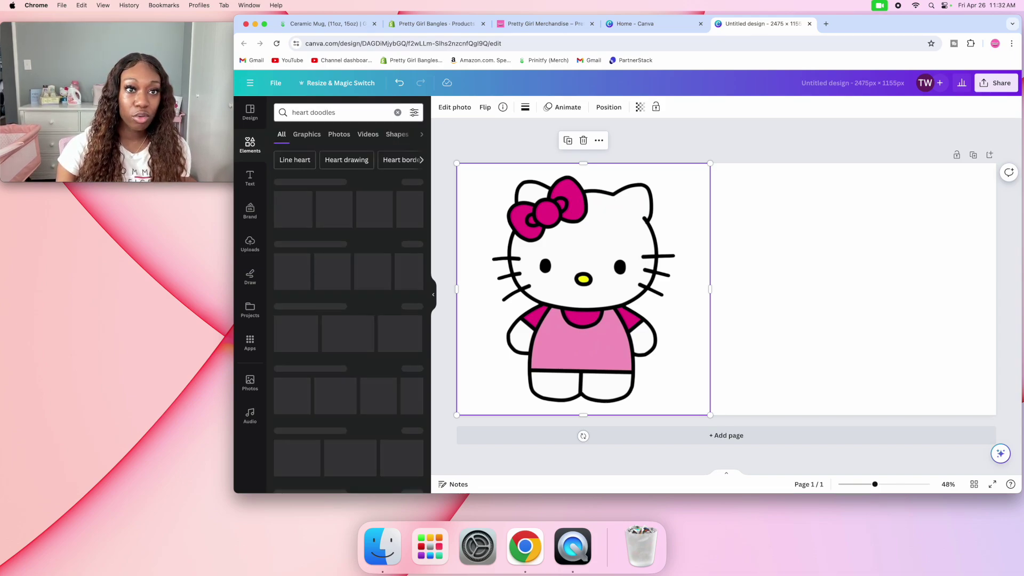
left_click(414, 182)
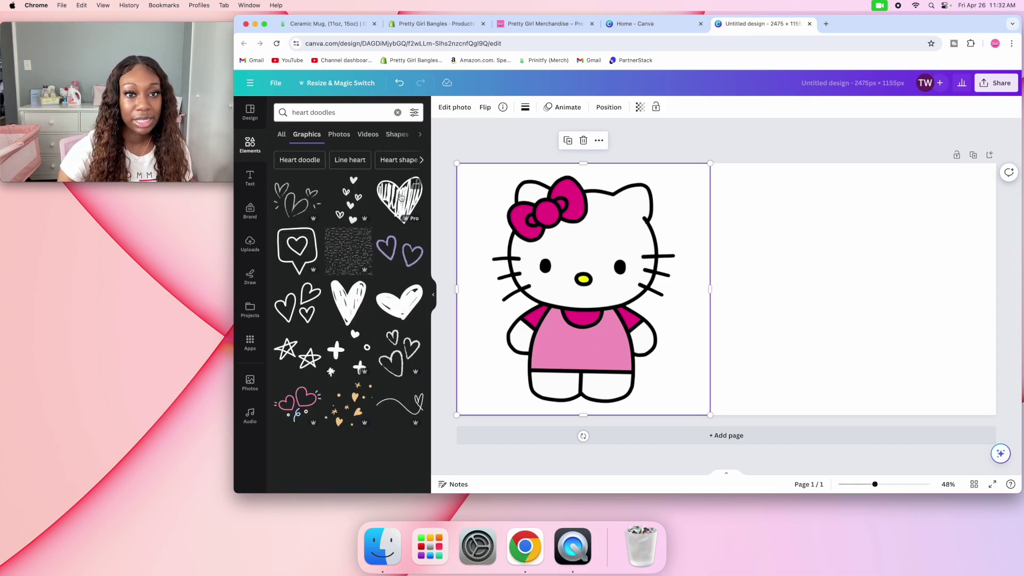
left_click(356, 211)
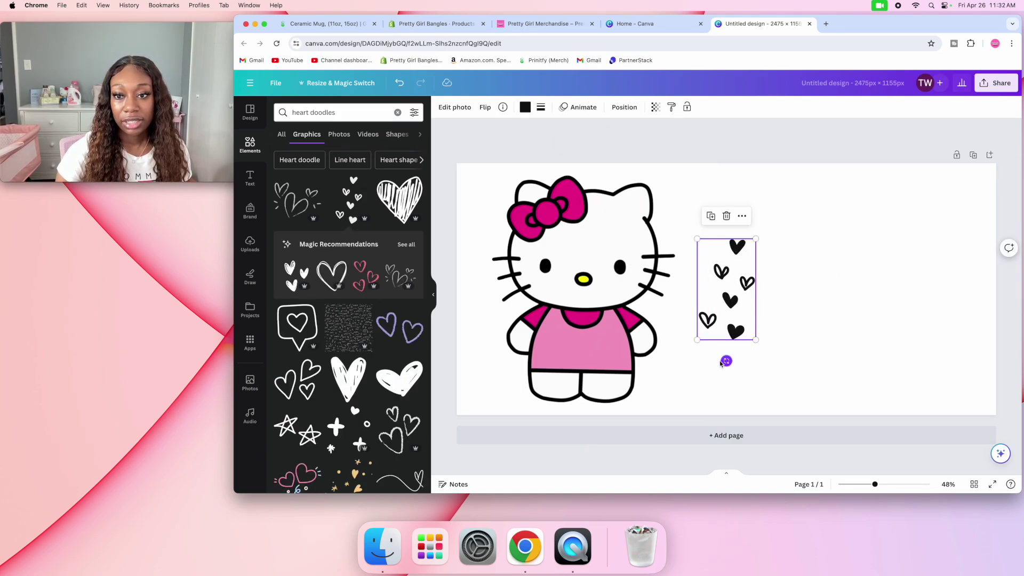
Tilt the hearts graphic slightly and place it beside Kitty's right side.
mouse_move(726, 362)
left_mouse_down()
mouse_move(772, 372)
mouse_move(679, 377)
left_mouse_up()
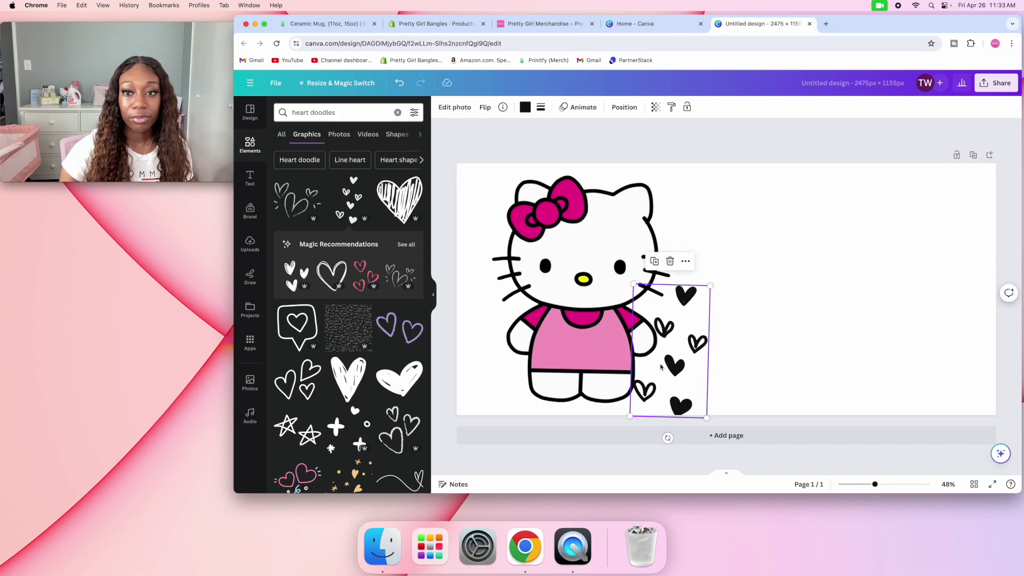
left_click_drag(659, 364, 662, 368)
left_click(690, 264)
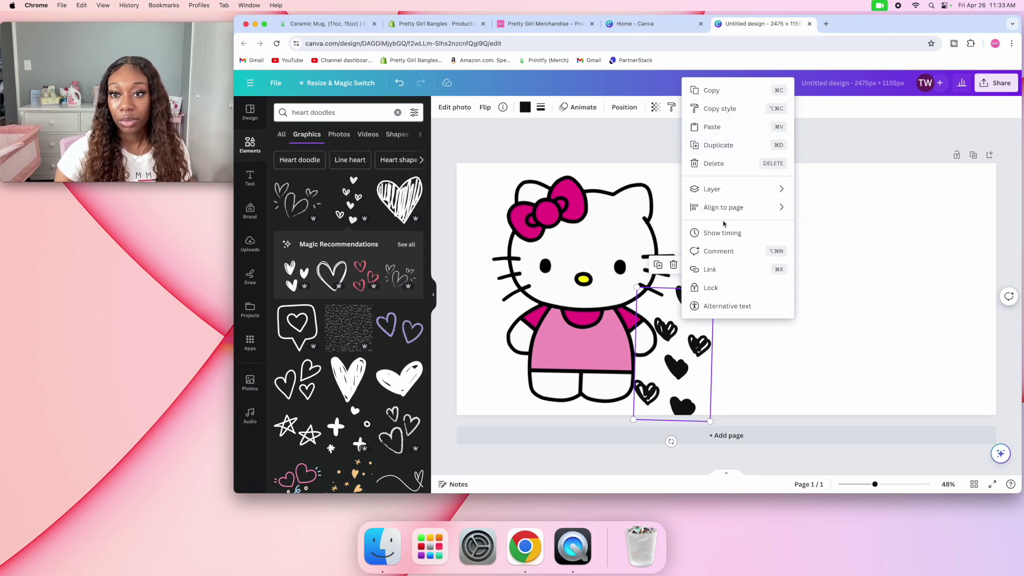
left_click_drag(649, 315, 659, 324)
Place a horizontally flipped hearts graphic on Kitty's left, tilted the other way.
left_click(486, 107)
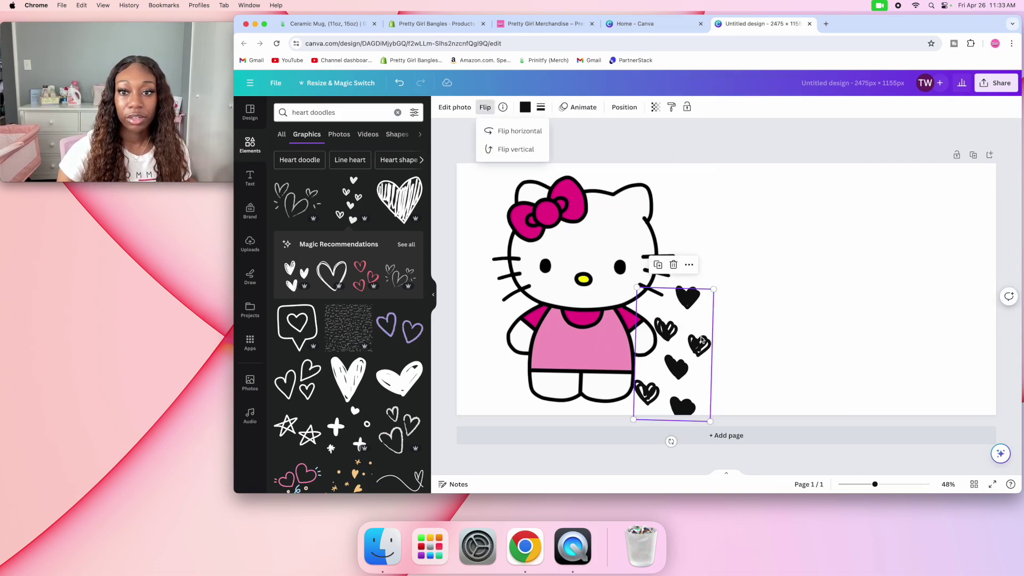
left_click(519, 131)
left_click_drag(686, 351, 505, 346)
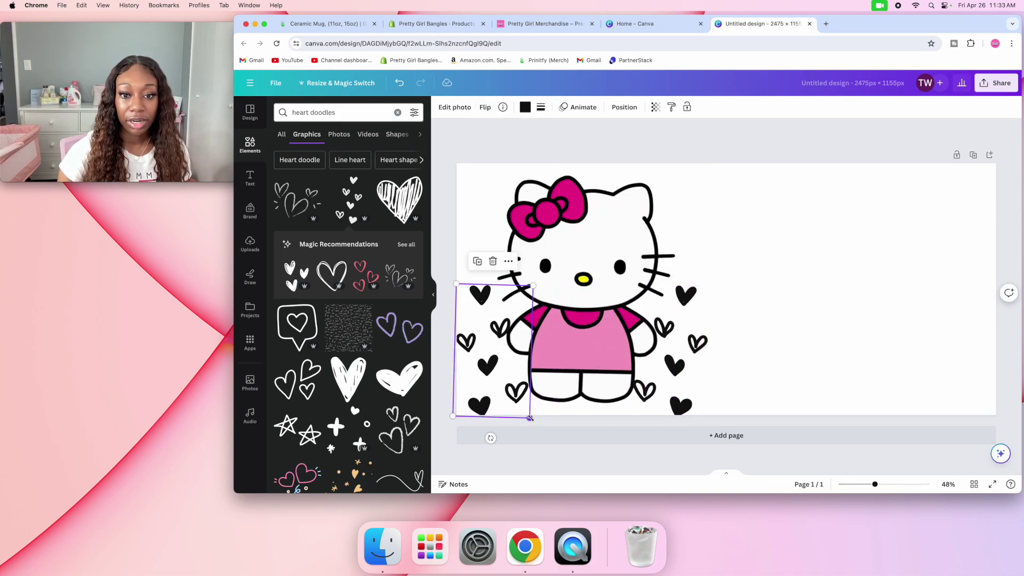
left_click_drag(530, 417, 509, 439)
left_click_drag(489, 352, 477, 346)
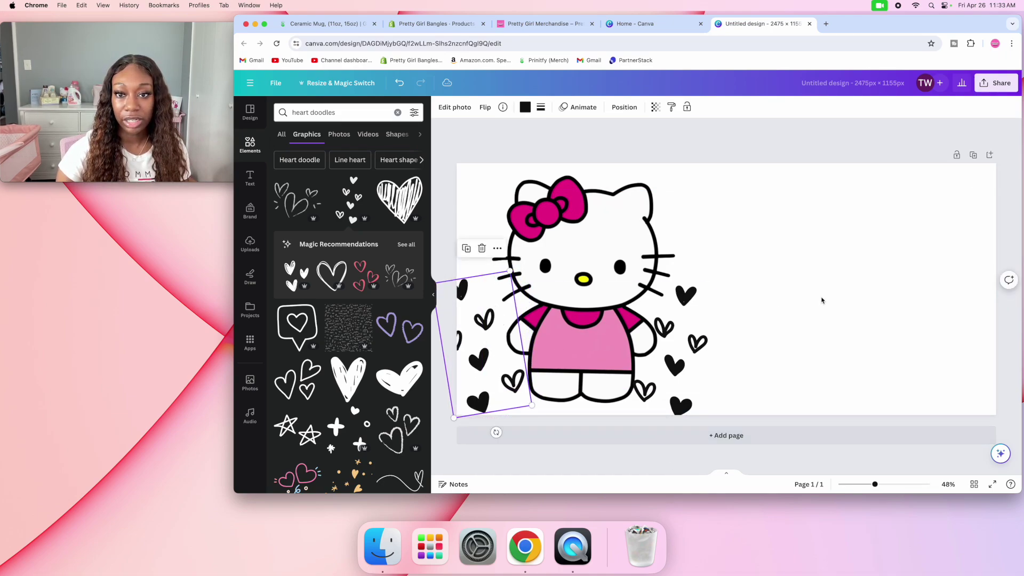
Select Hello Kitty together with both heart graphics.
left_click(755, 159)
left_click(650, 170)
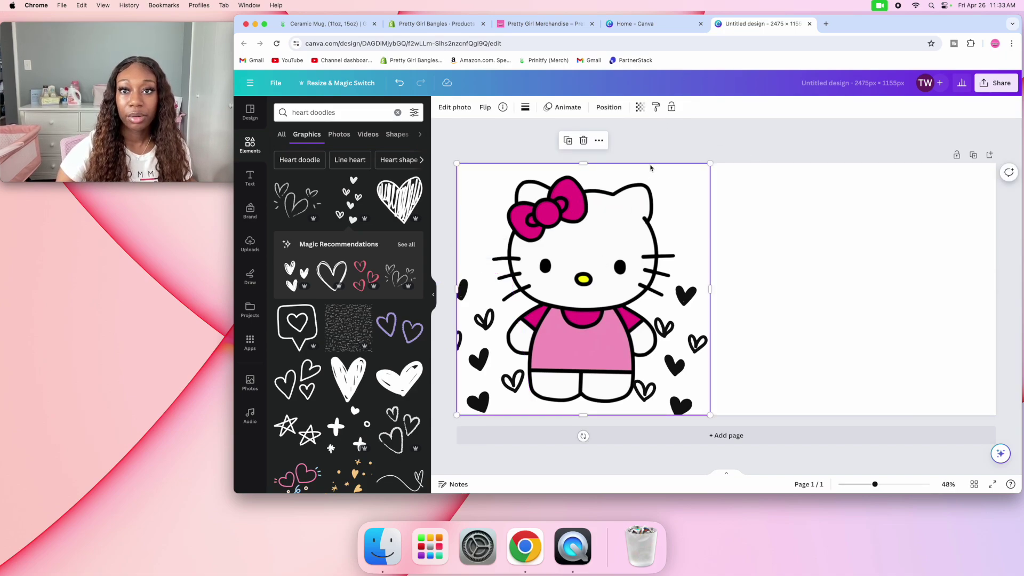
left_click(655, 106)
mouse_move(745, 207)
left_mouse_down()
mouse_move(439, 335)
mouse_move(436, 420)
left_mouse_up()
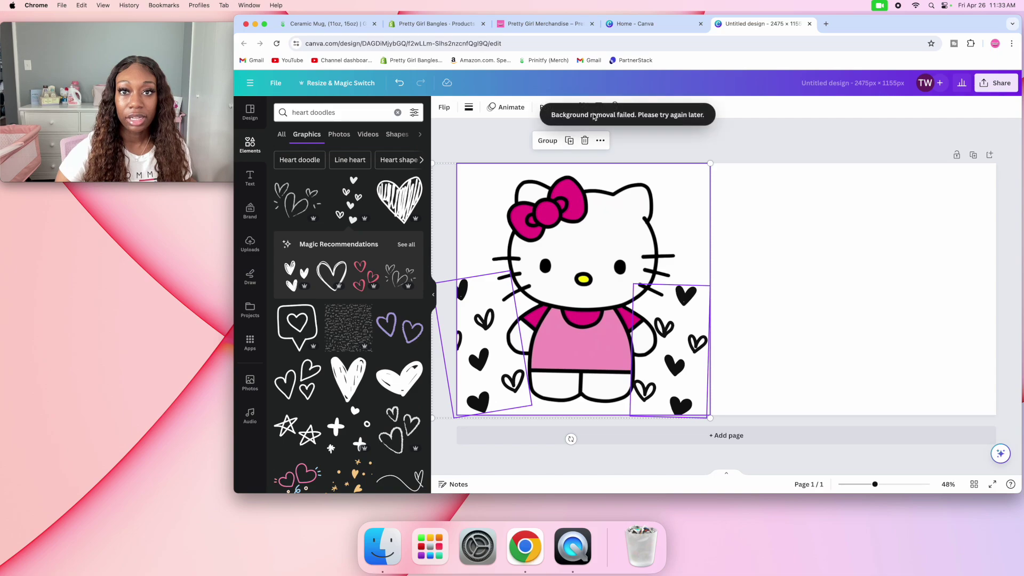
Duplicate Kitty and her hearts and move the copy against the page's right edge.
left_click(571, 141)
left_click_drag(593, 261, 875, 259)
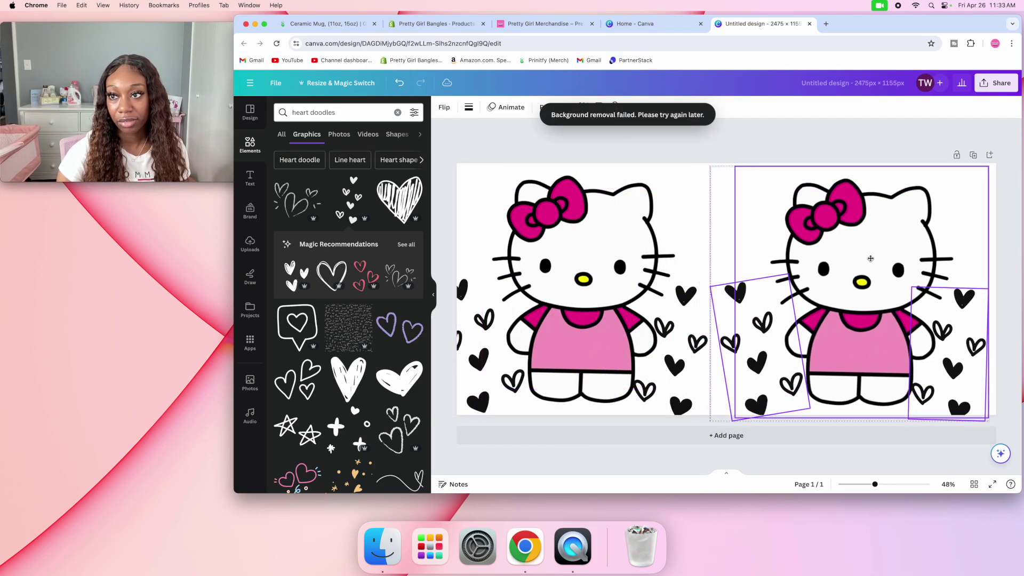
left_click_drag(876, 259, 876, 259)
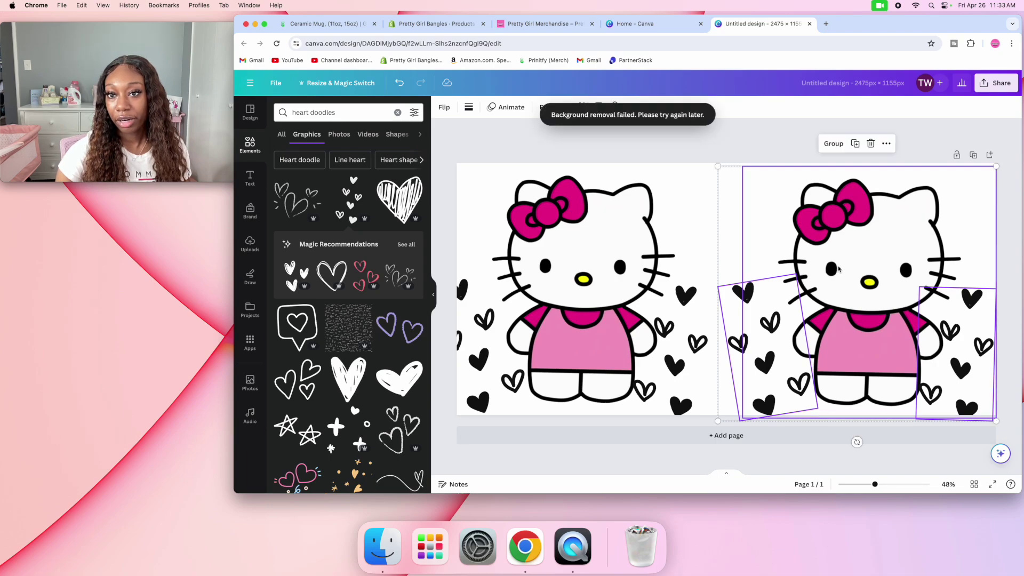
left_click(728, 149)
left_click(817, 286)
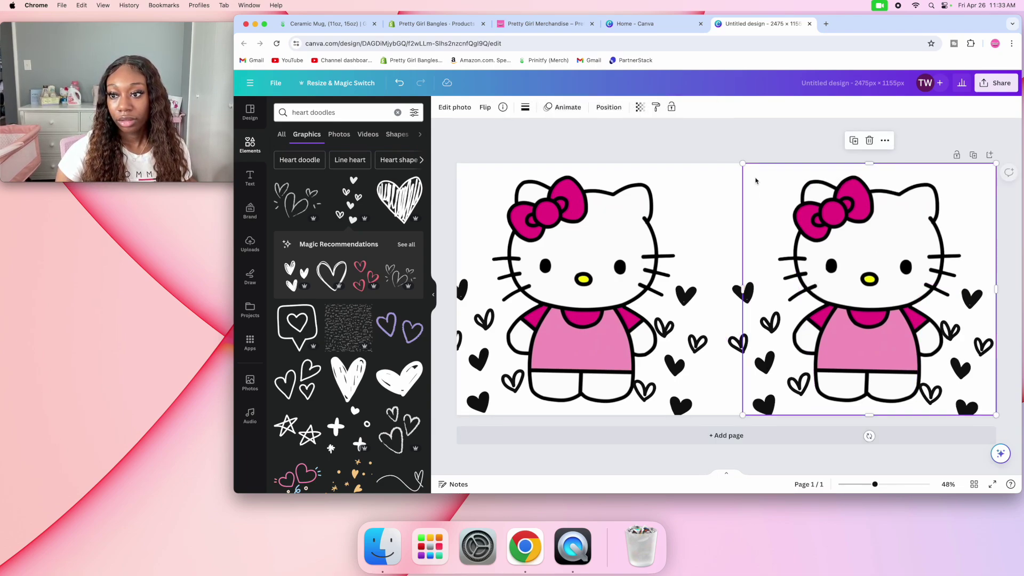
left_click(738, 149)
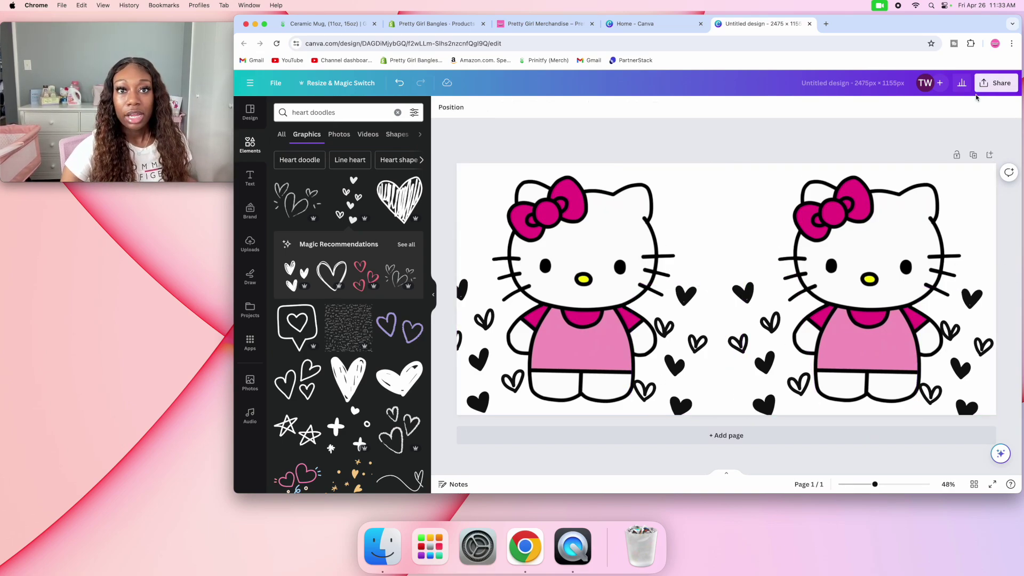
Name the design 'Hello Kitty Cup Design' and download it as a transparent PNG.
left_click(861, 84)
type("Hello Kitty Cu")
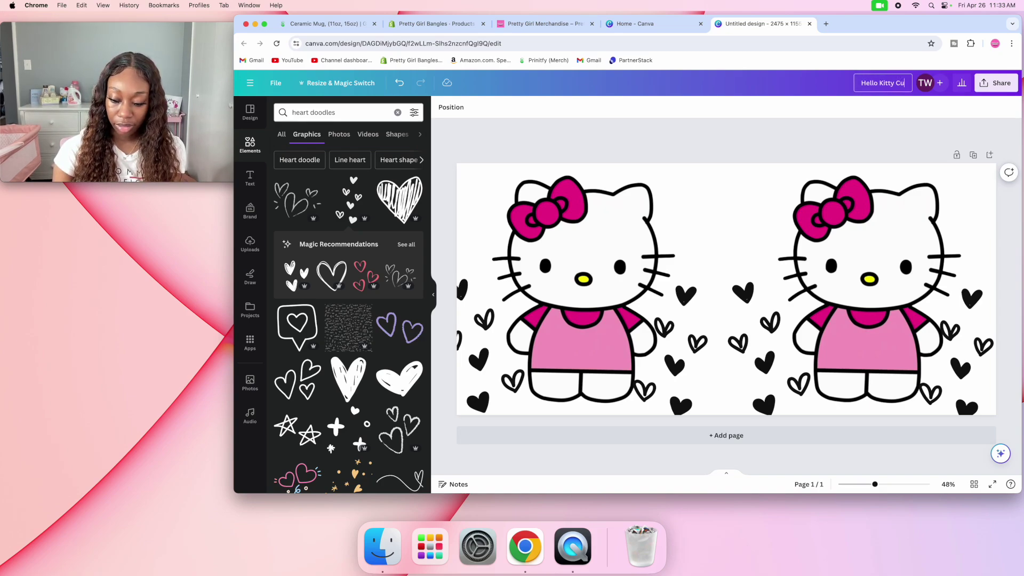
type("p Design")
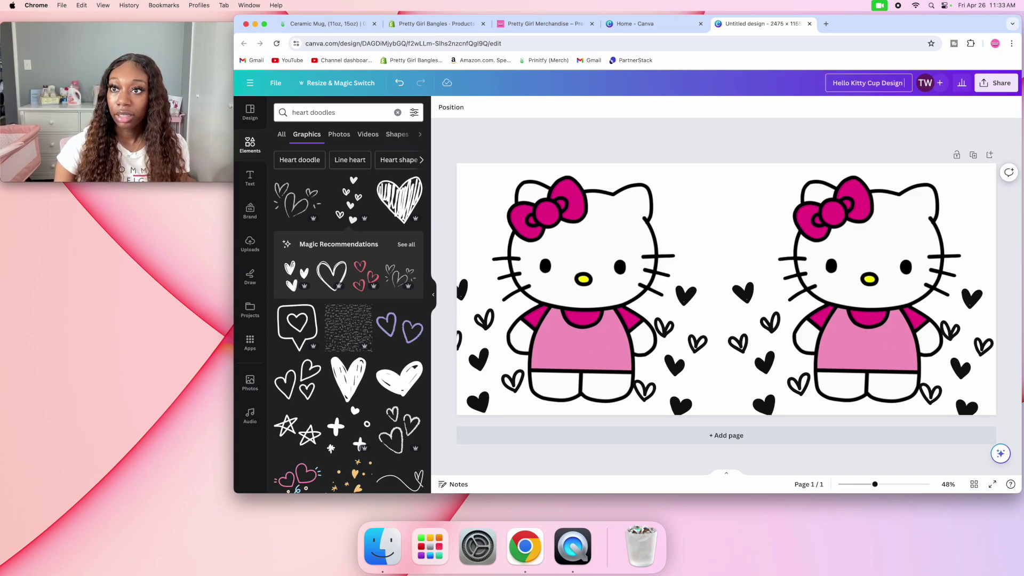
left_click(996, 82)
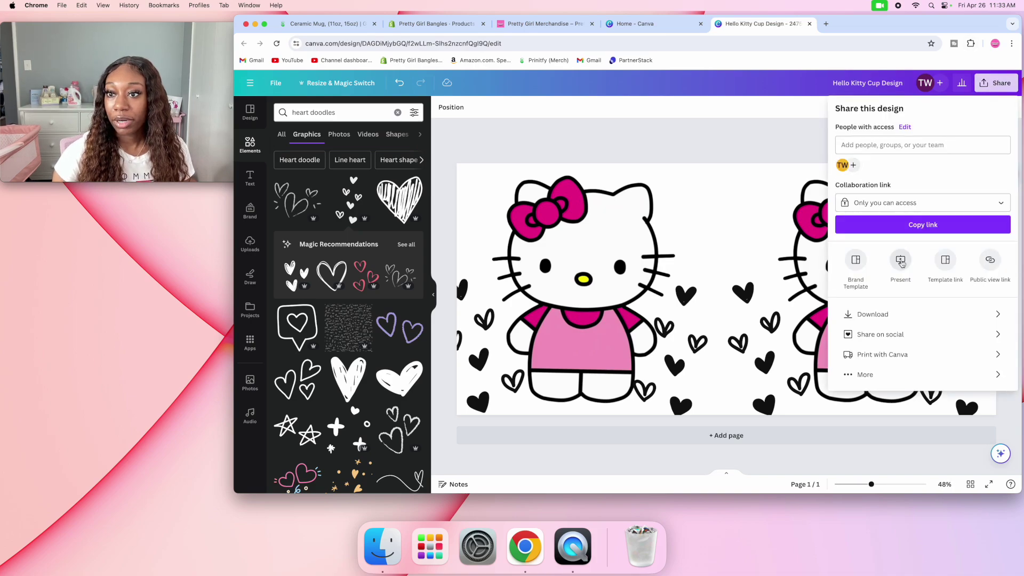
left_click(873, 314)
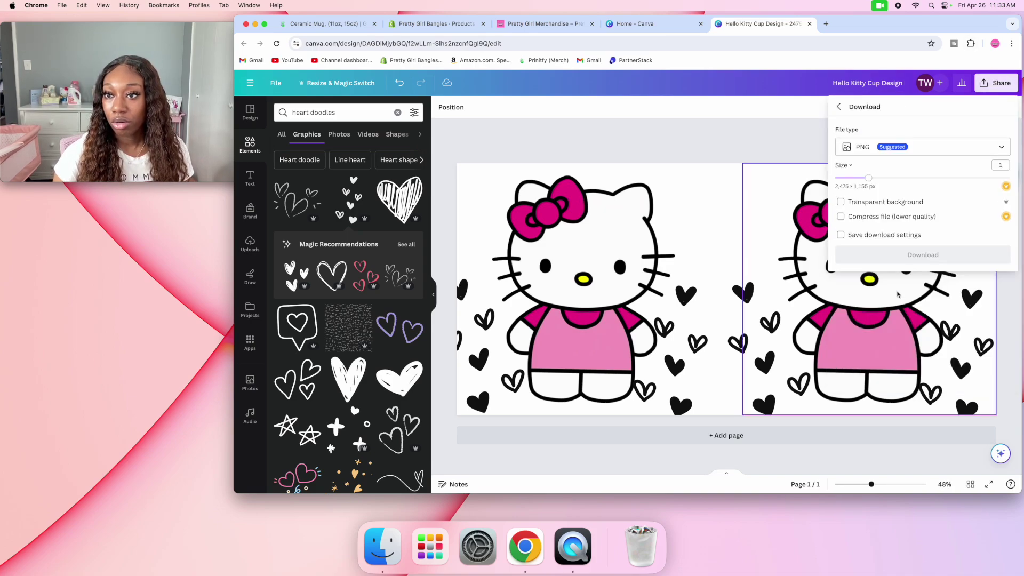
left_click(840, 203)
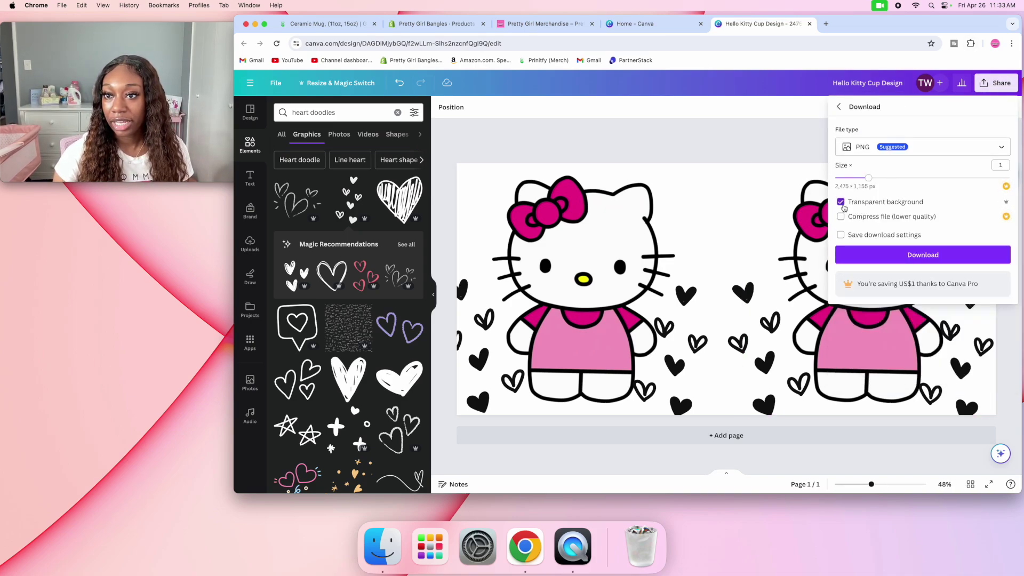
left_click(909, 256)
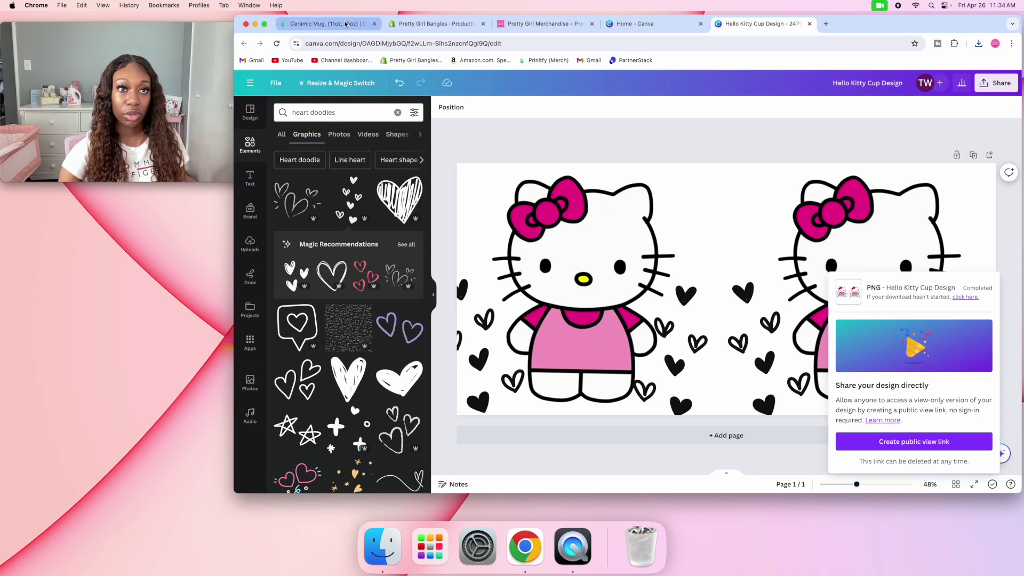
left_click(343, 25)
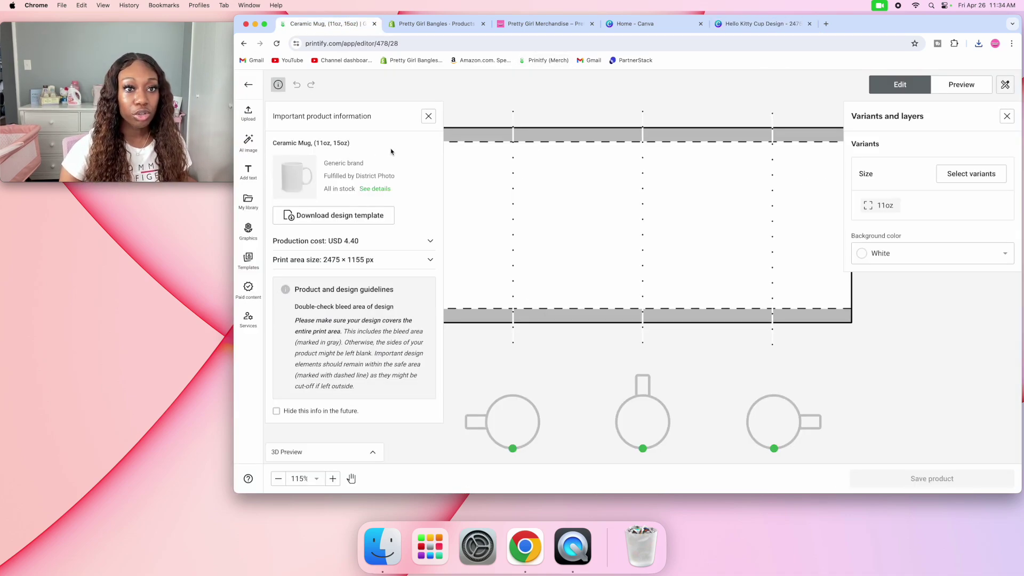
Upload Hello Kitty Cup Design.png from Downloads onto the mug and open the mockup preview.
left_click(427, 117)
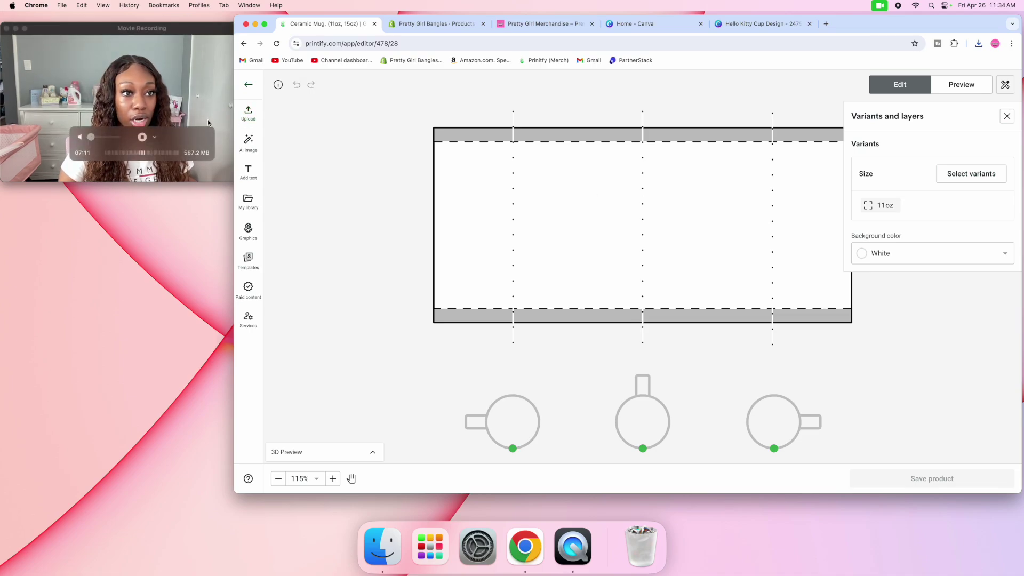
left_click(249, 114)
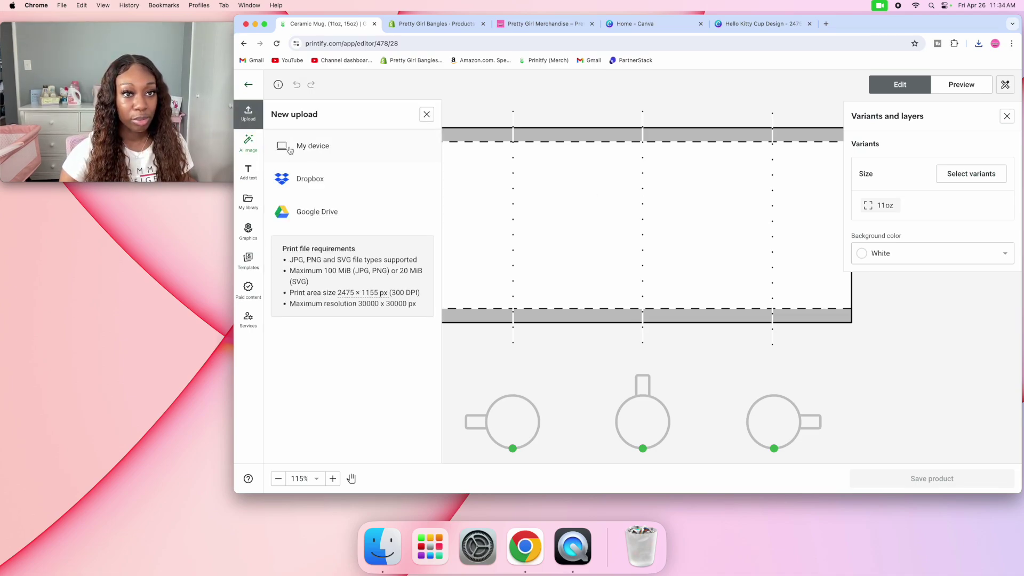
left_click(332, 159)
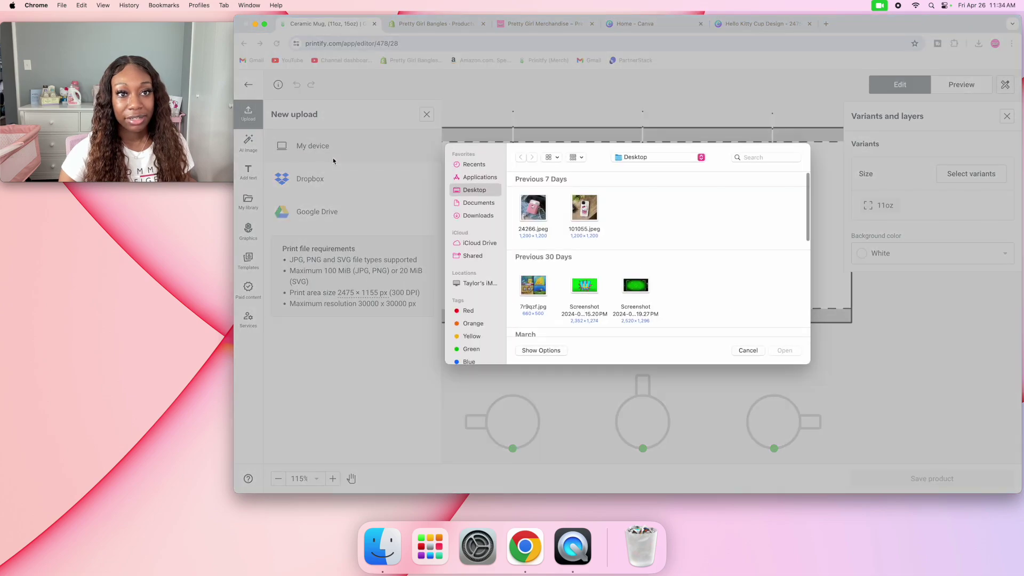
left_click(481, 216)
left_click(535, 212)
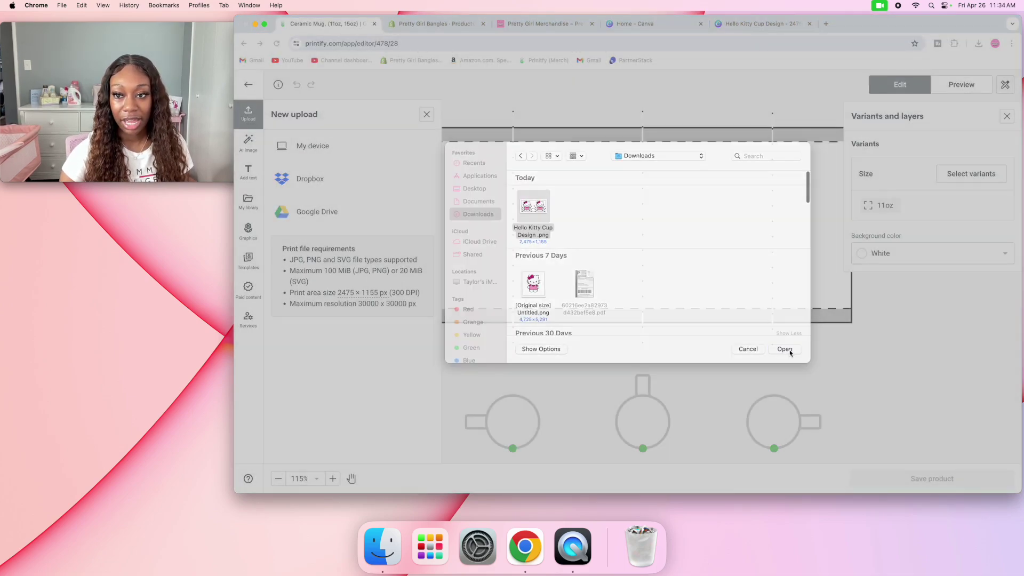
left_click(784, 351)
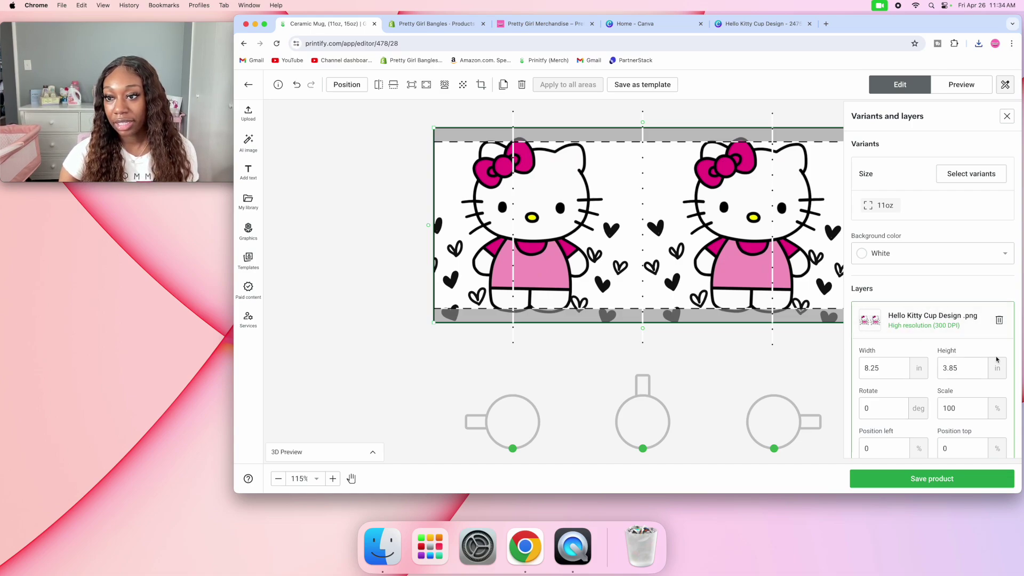
scroll(904, 360, "down", 2)
scroll(928, 370, "up", 1)
scroll(936, 372, "down", 1)
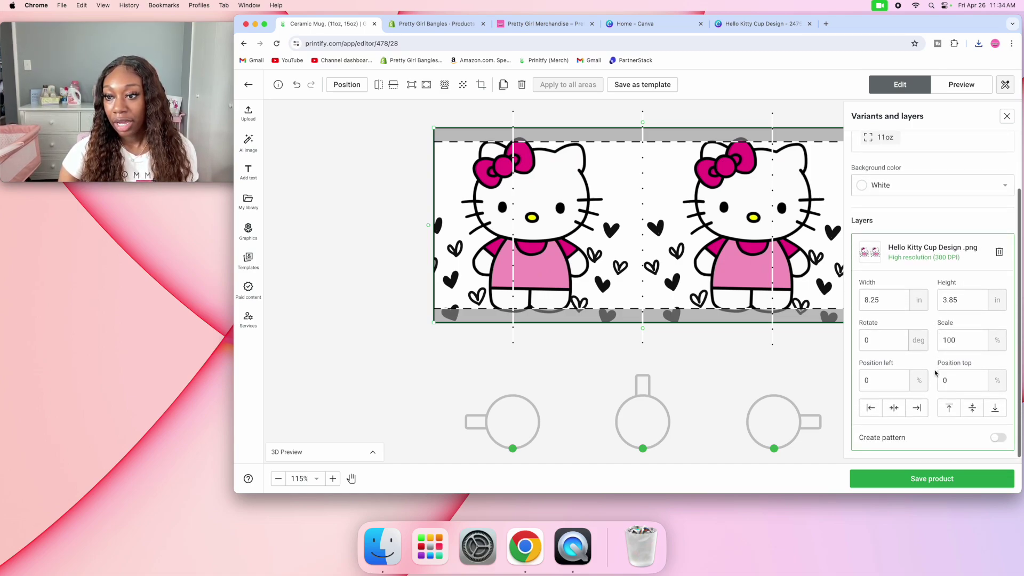
scroll(936, 371, "up", 3)
left_click(962, 86)
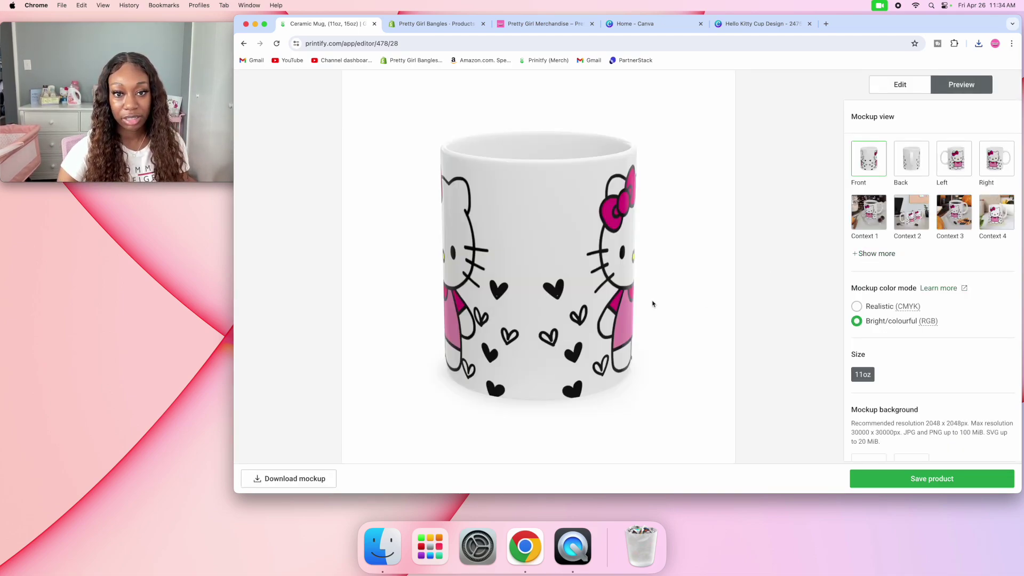
Check the mug's back, left, right and two lifestyle mockups, then save the product.
left_click(912, 166)
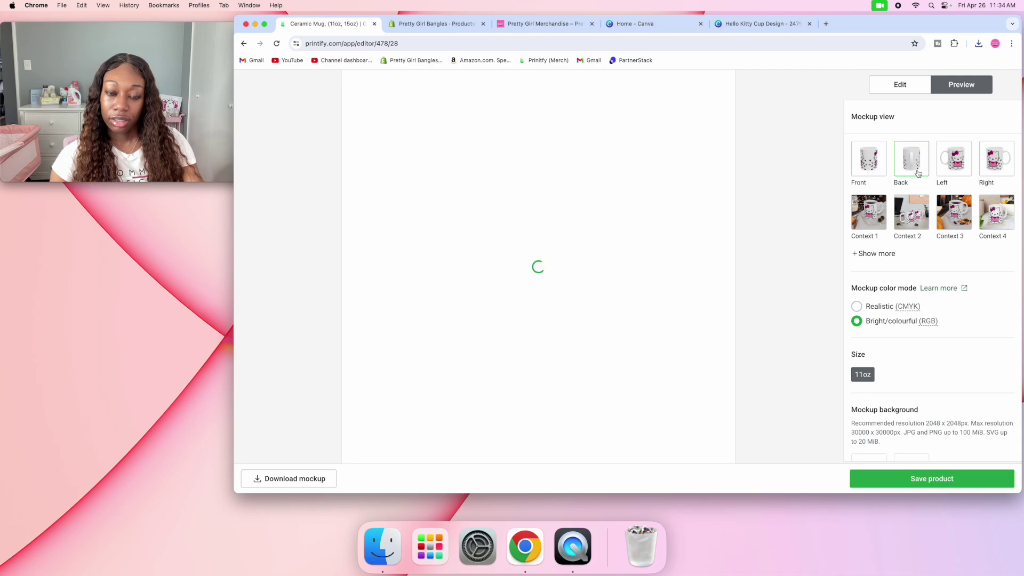
left_click(955, 164)
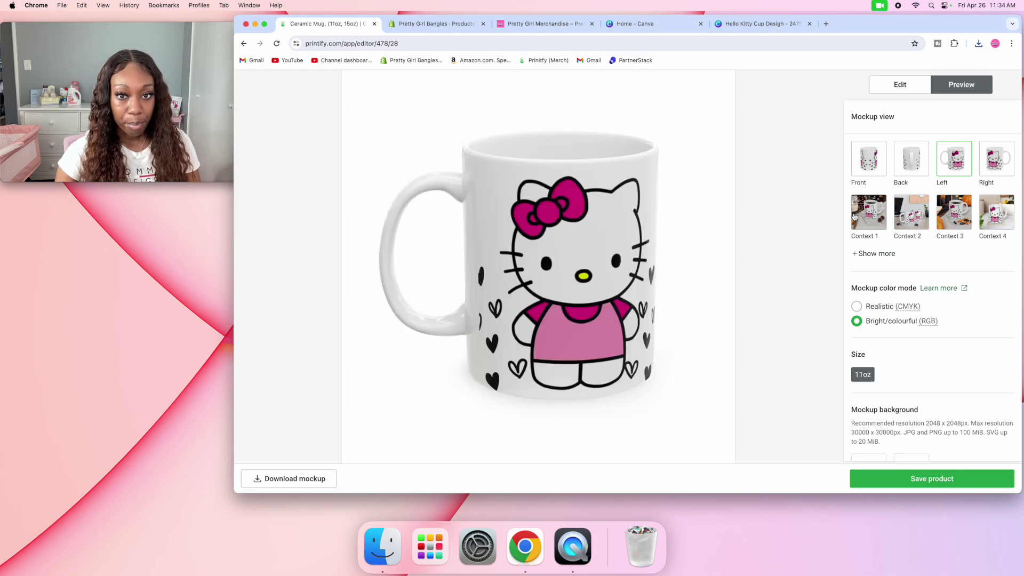
left_click(997, 160)
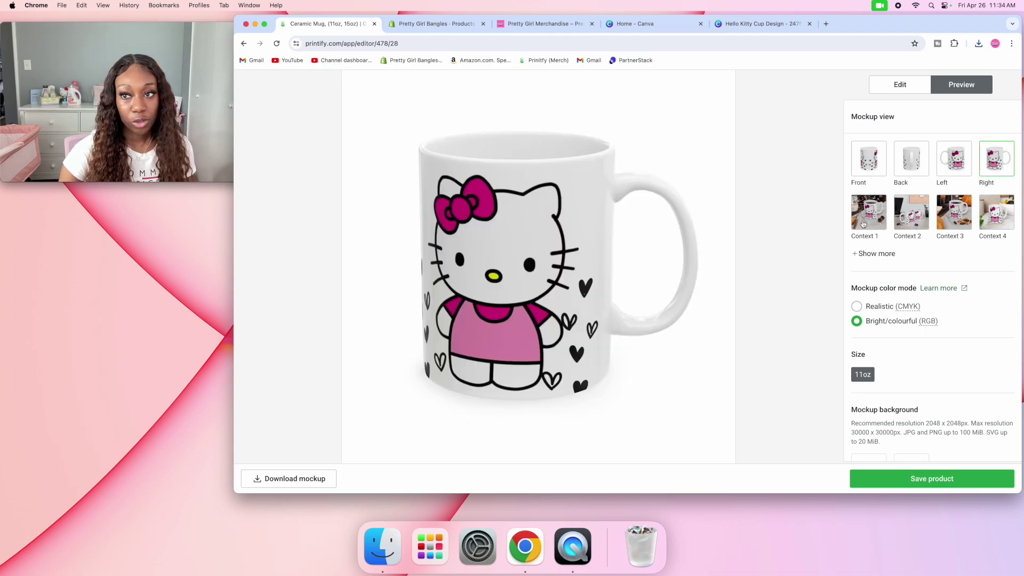
left_click(864, 225)
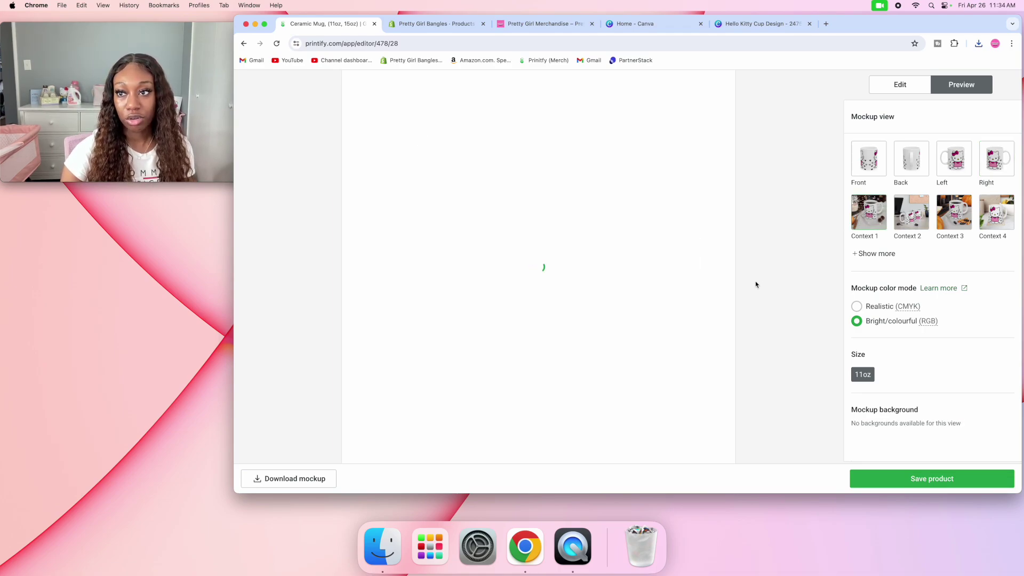
left_click(906, 227)
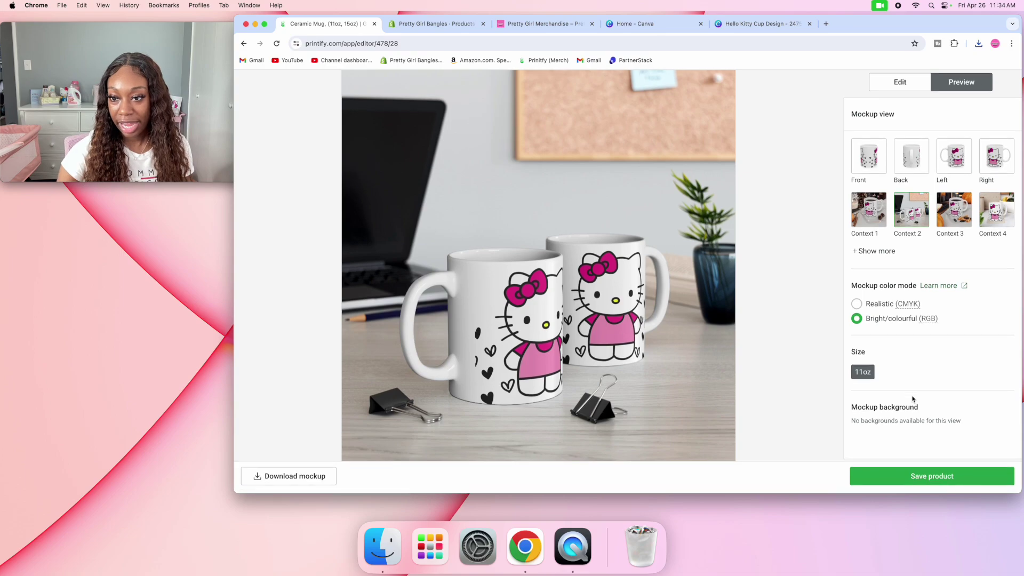
left_click(915, 483)
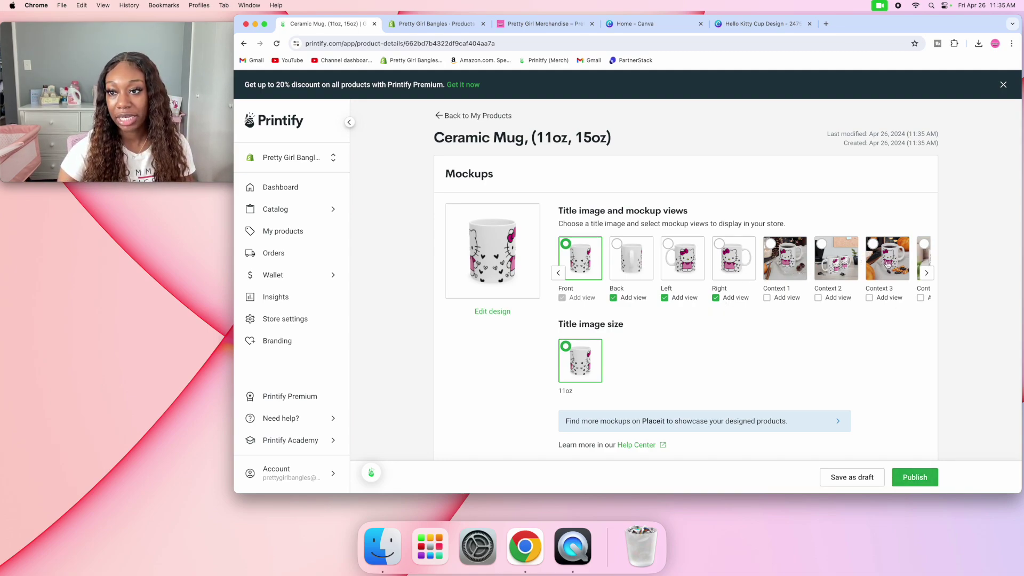
scroll(881, 268, "right", 5)
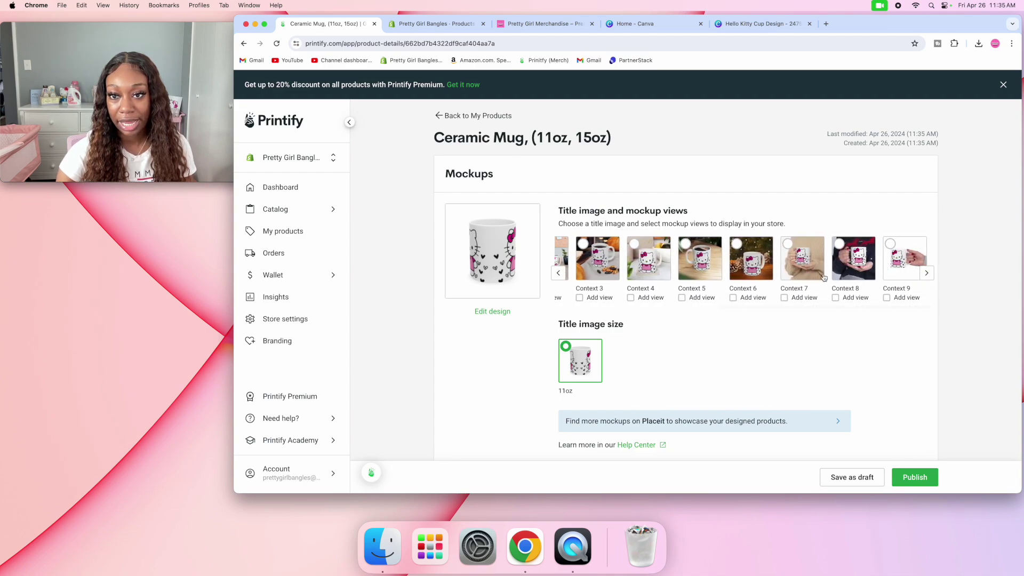
scroll(824, 277, "left", 5)
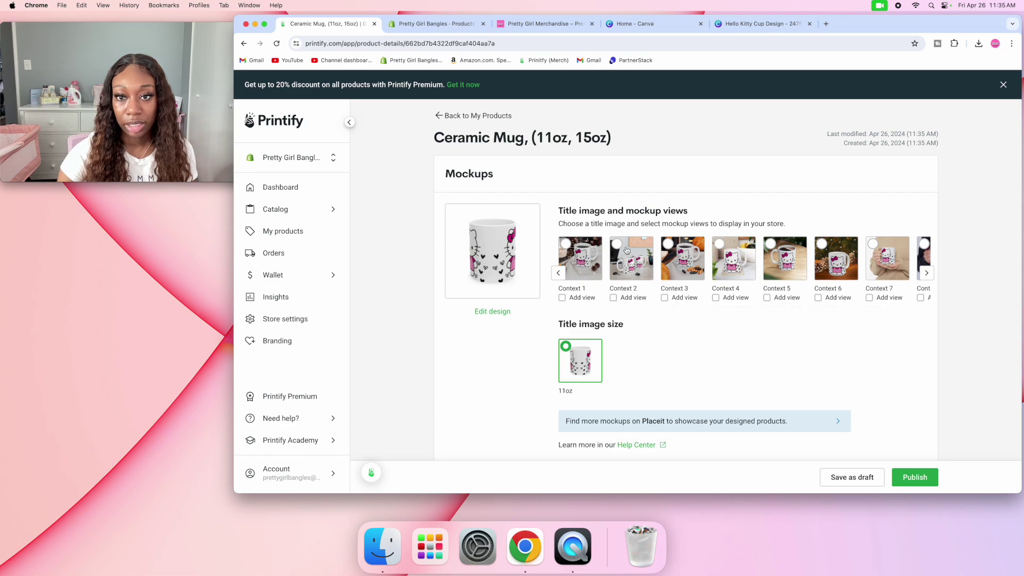
Try Context 2, Context 1, the plain 11oz mug and the back view as title image.
left_click(627, 252)
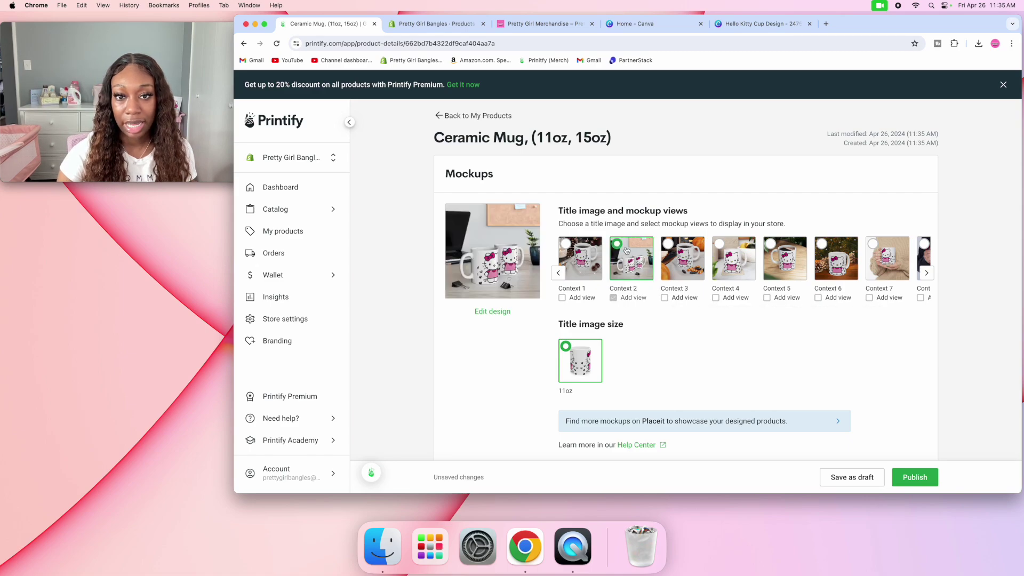
left_click(578, 244)
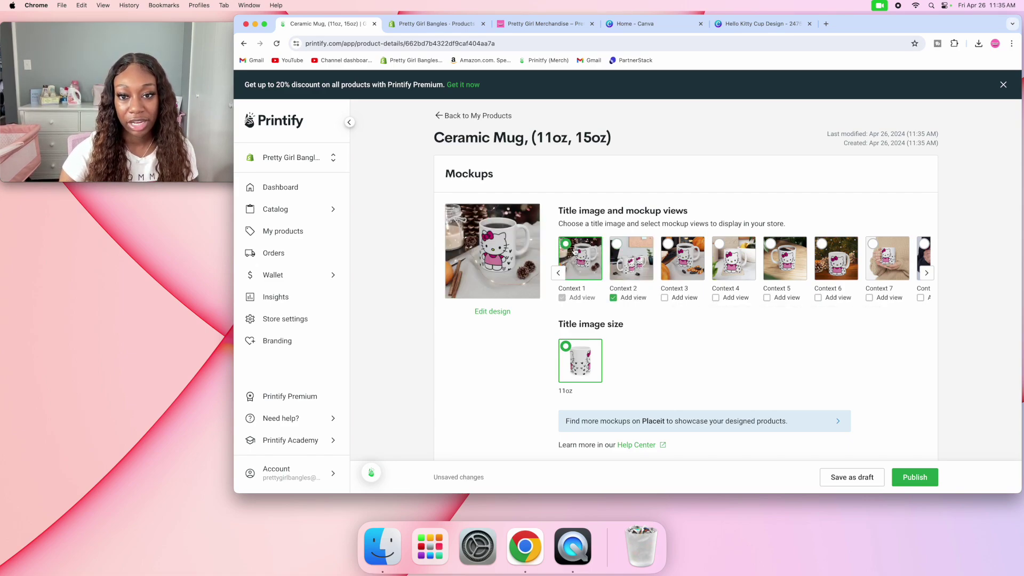
left_click(567, 347)
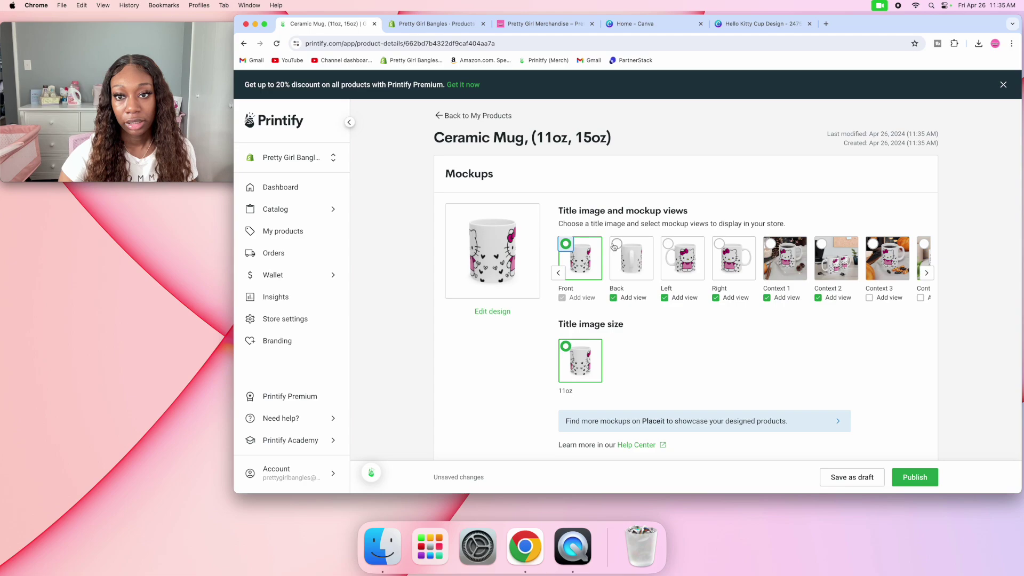
left_click(617, 244)
scroll(706, 256, "right", 3)
scroll(708, 251, "right", 2)
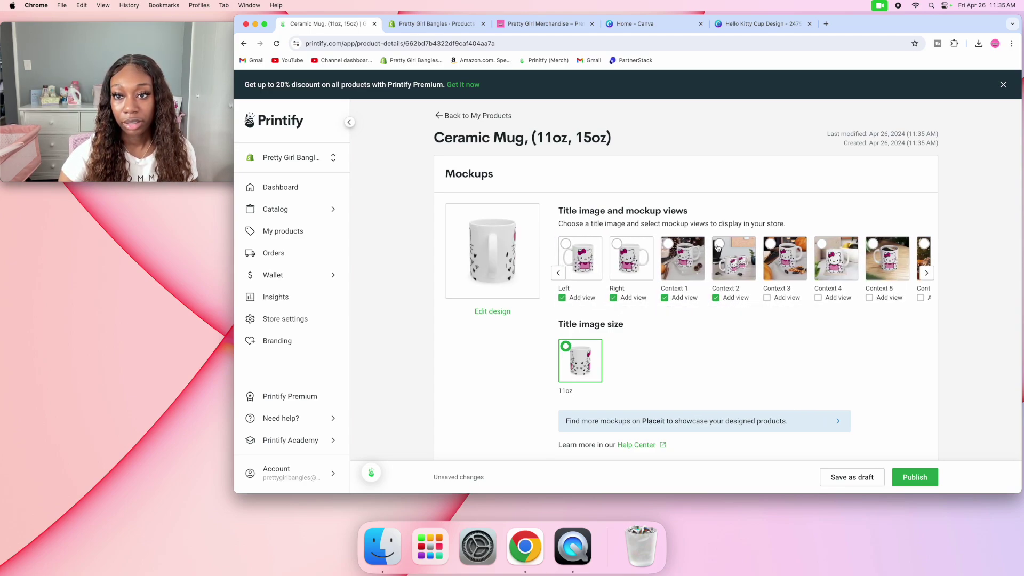
left_click(719, 244)
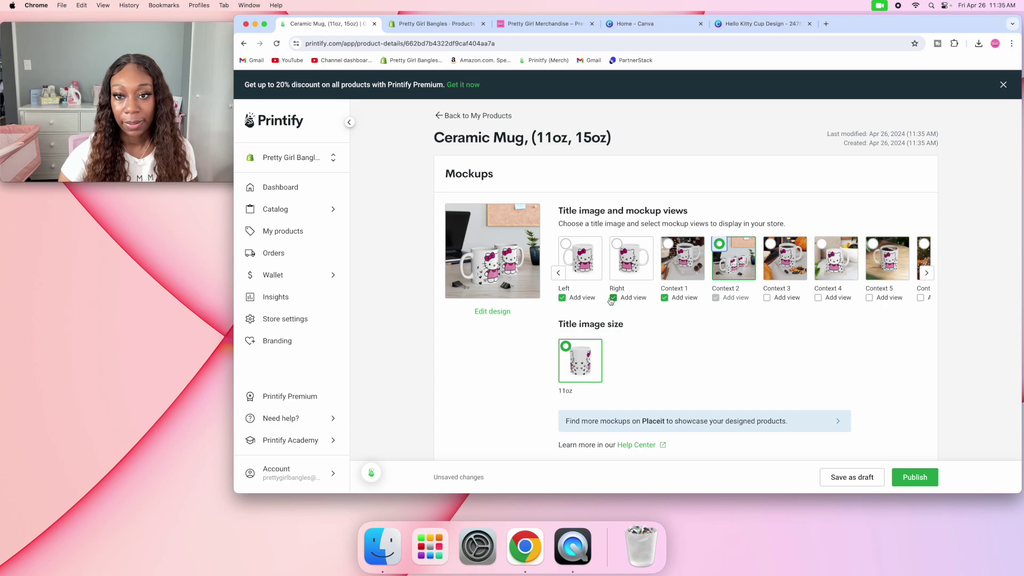
scroll(579, 295, "left", 3)
Keep the front view, remove the back view, and settle on Context 2 as title image.
left_click(579, 297)
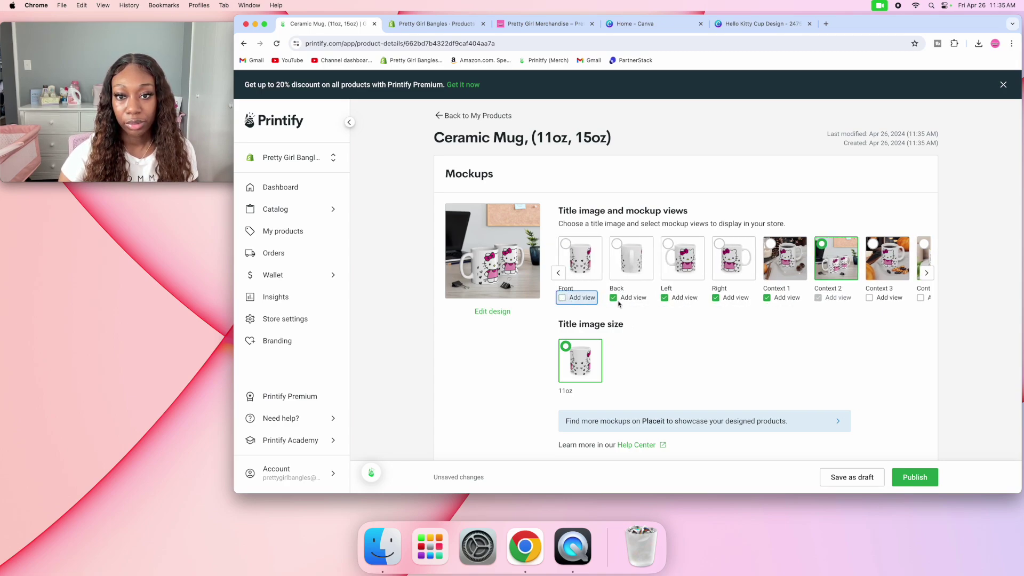
left_click(614, 298)
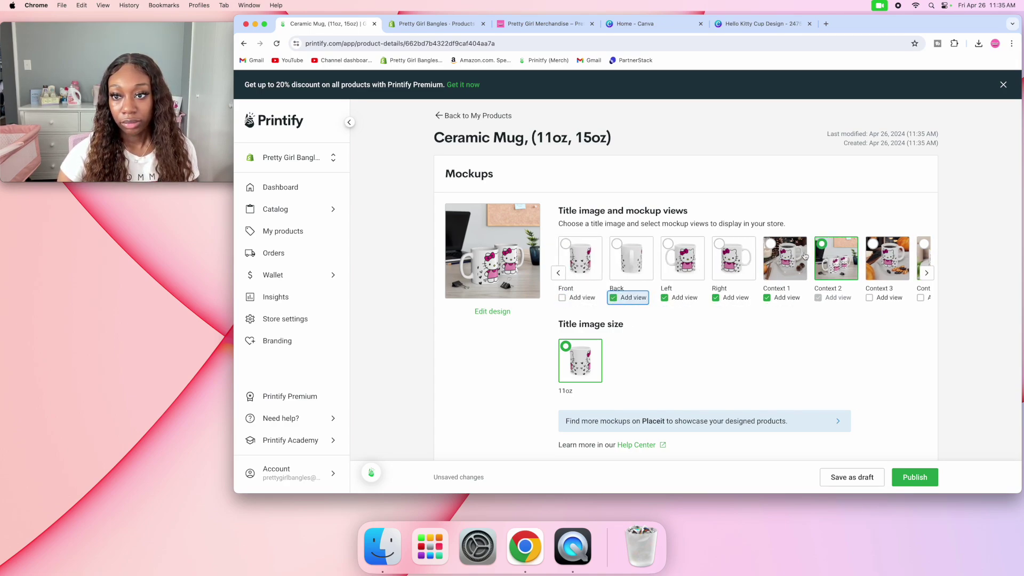
scroll(807, 255, "right", 5)
scroll(727, 324, "down", 1)
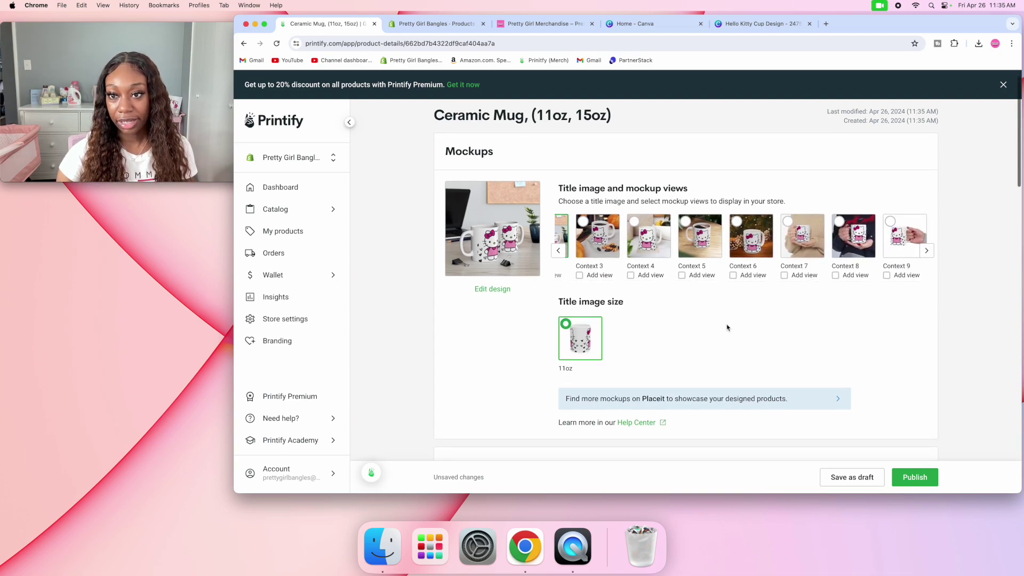
scroll(727, 327, "up", 1)
left_click(752, 248)
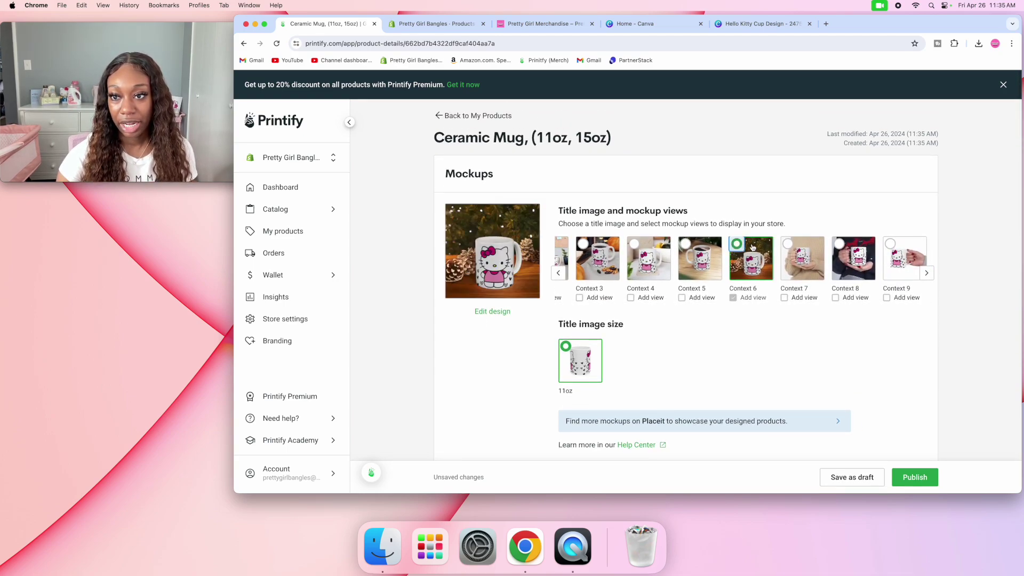
left_click(793, 247)
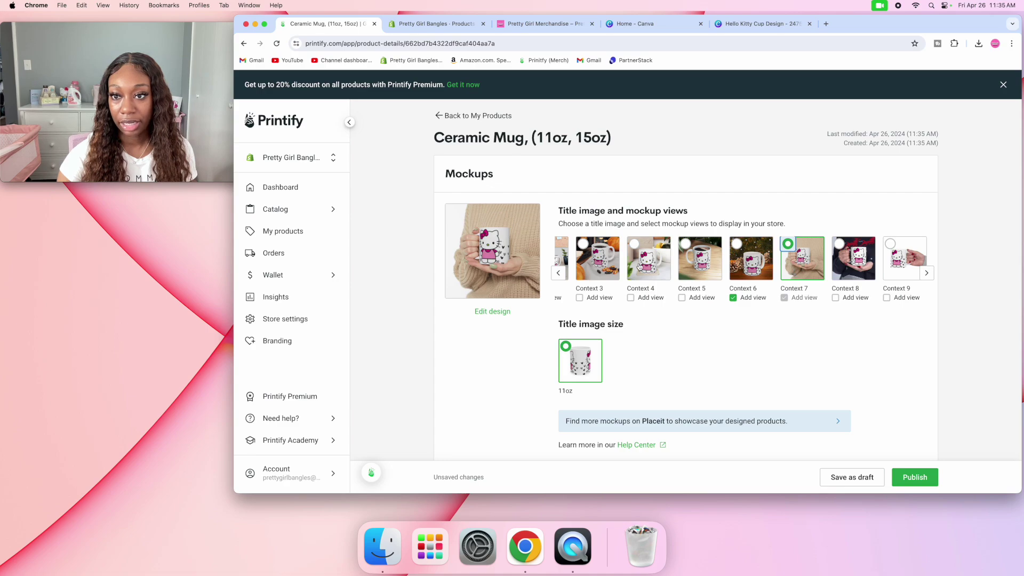
scroll(641, 264, "left", 5)
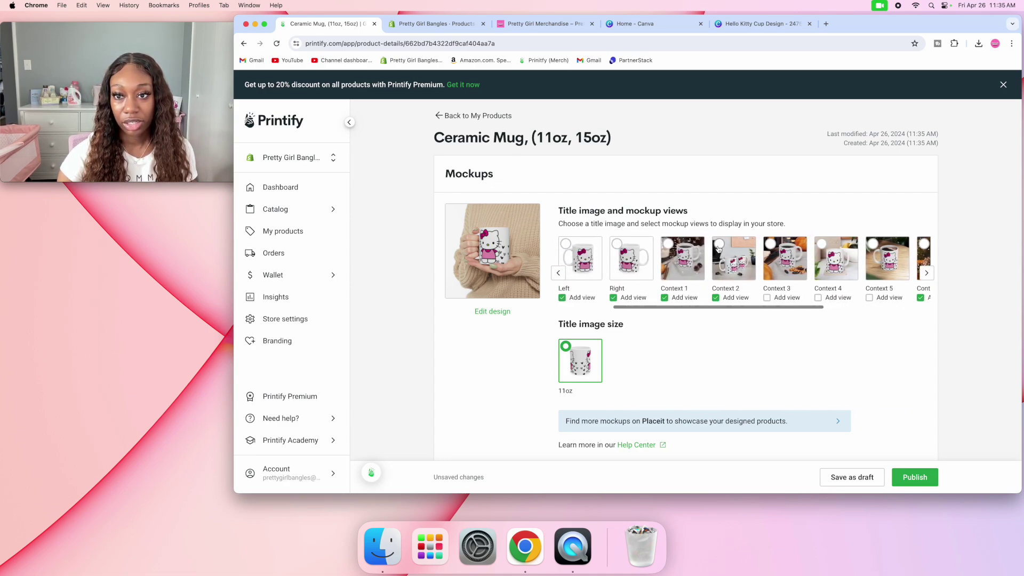
left_click(718, 249)
scroll(652, 313, "down", 3)
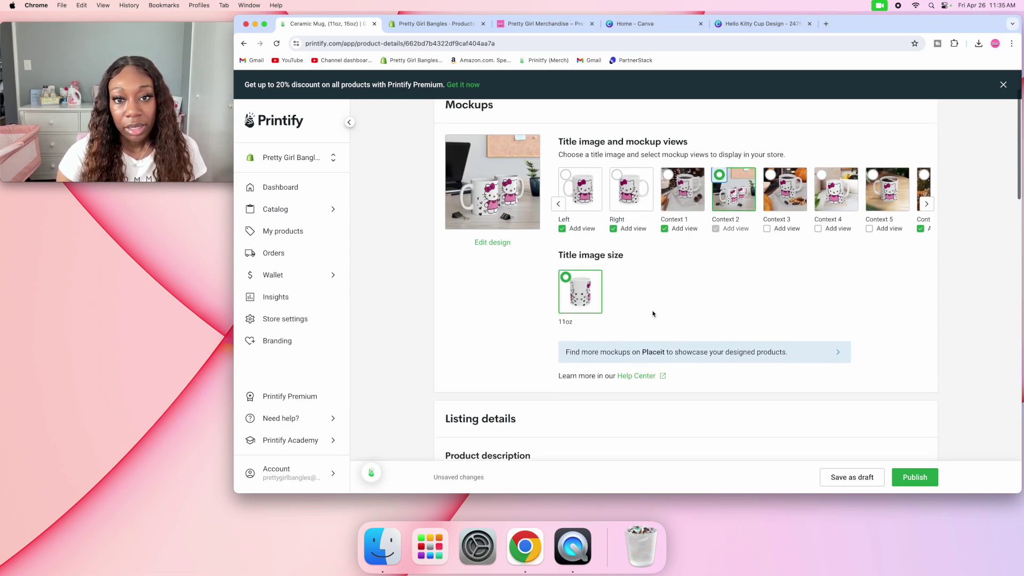
scroll(652, 313, "down", 5)
scroll(653, 310, "down", 3)
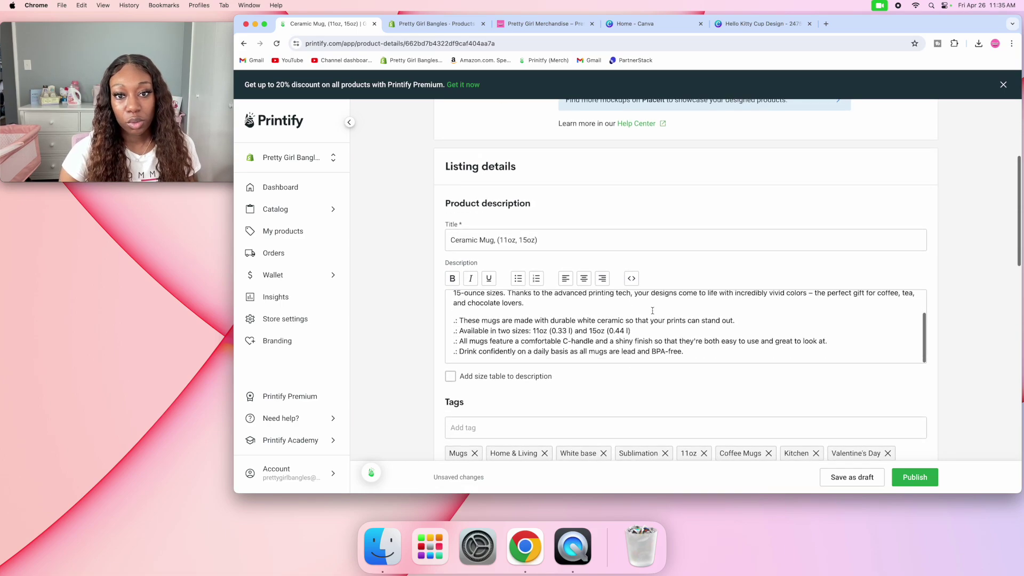
scroll(652, 311, "up", 3)
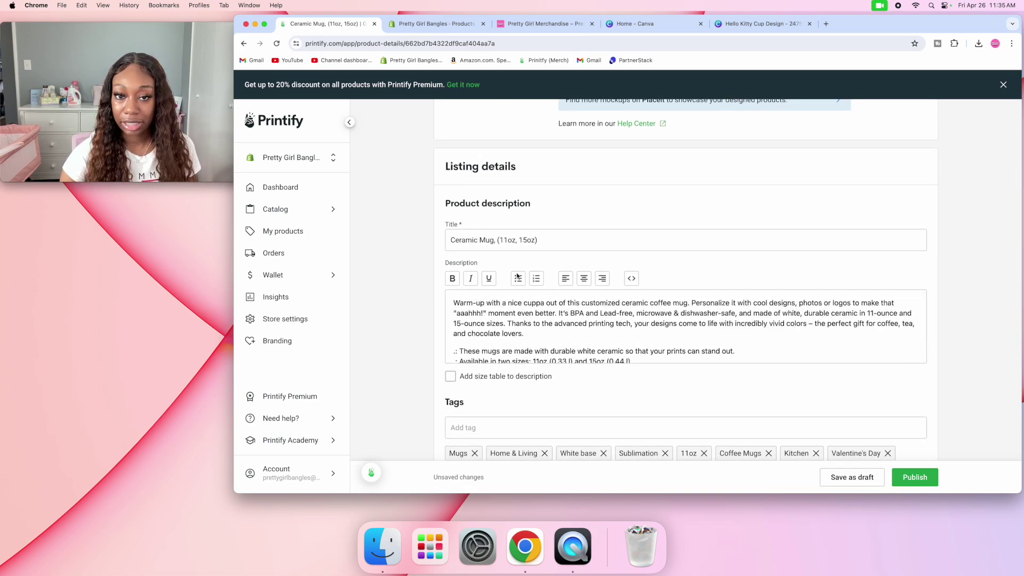
Correct the product title to 'Pink Kitty Ceramic Mug, (11oz, 15oz)'.
left_click(450, 242)
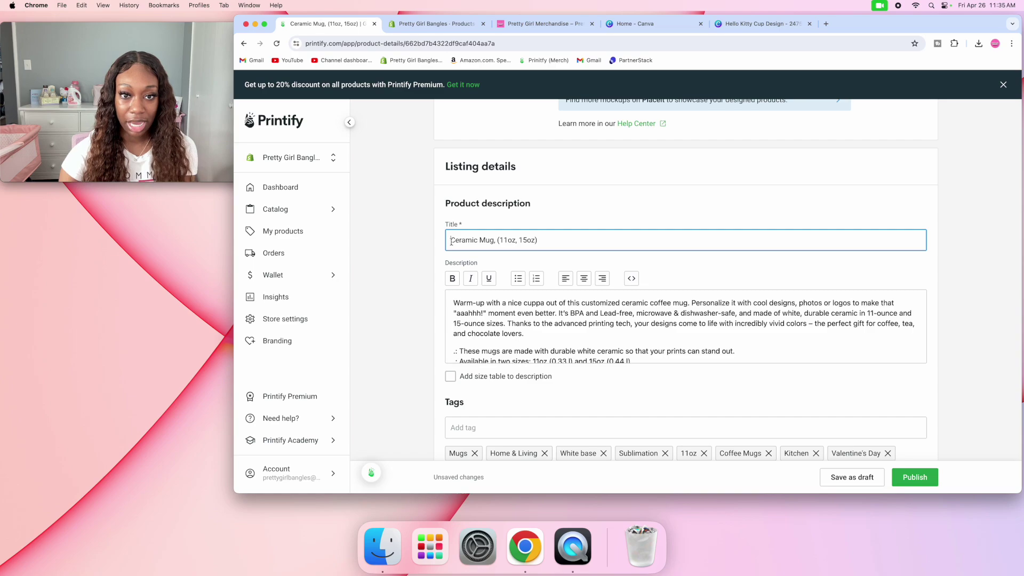
type("He")
key("BackSpace")
key("BackSpace")
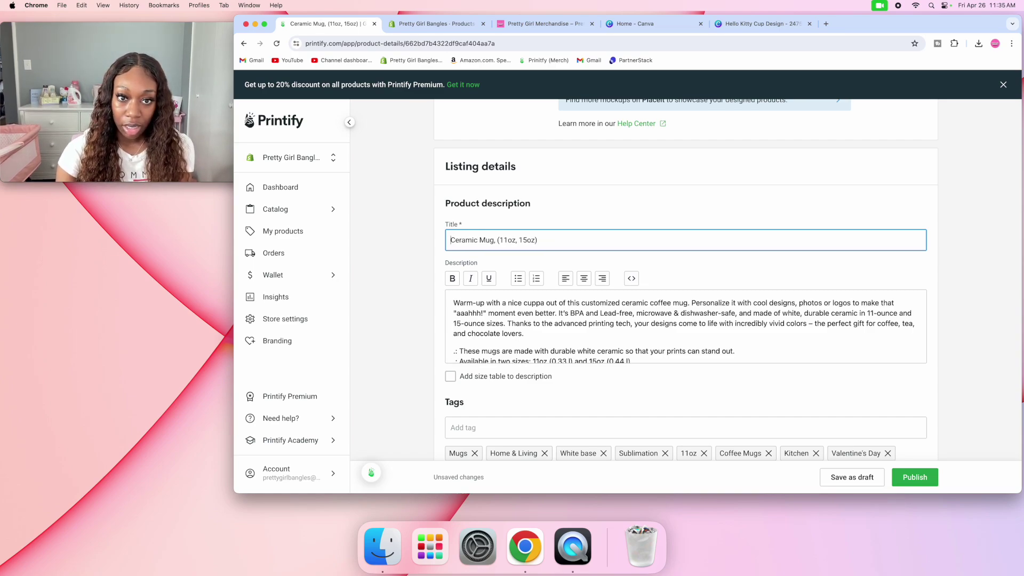
type("Kitt")
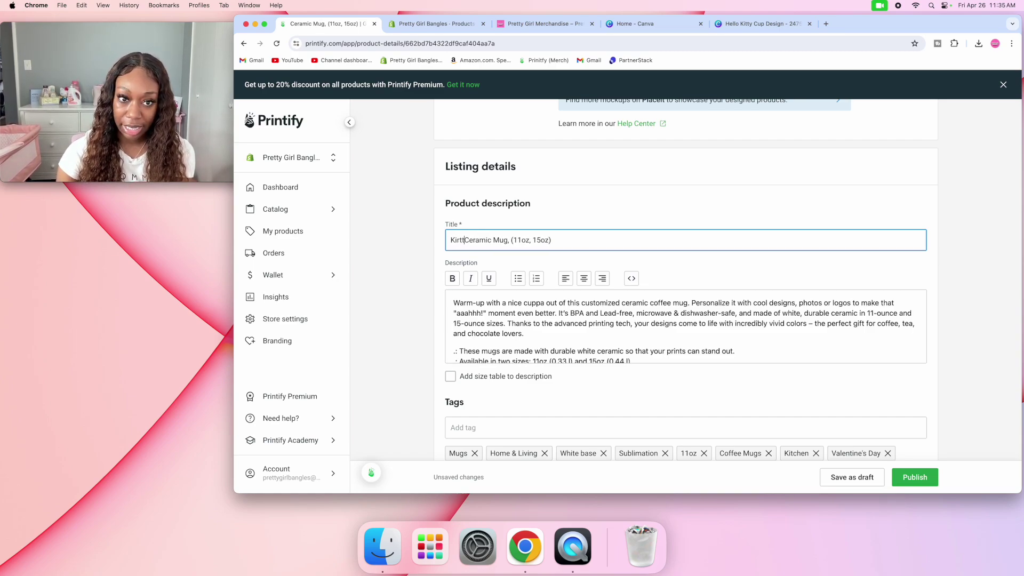
type("y")
key("BackSpace")
key("BackSpace")
key("BackSpace")
type("Pi")
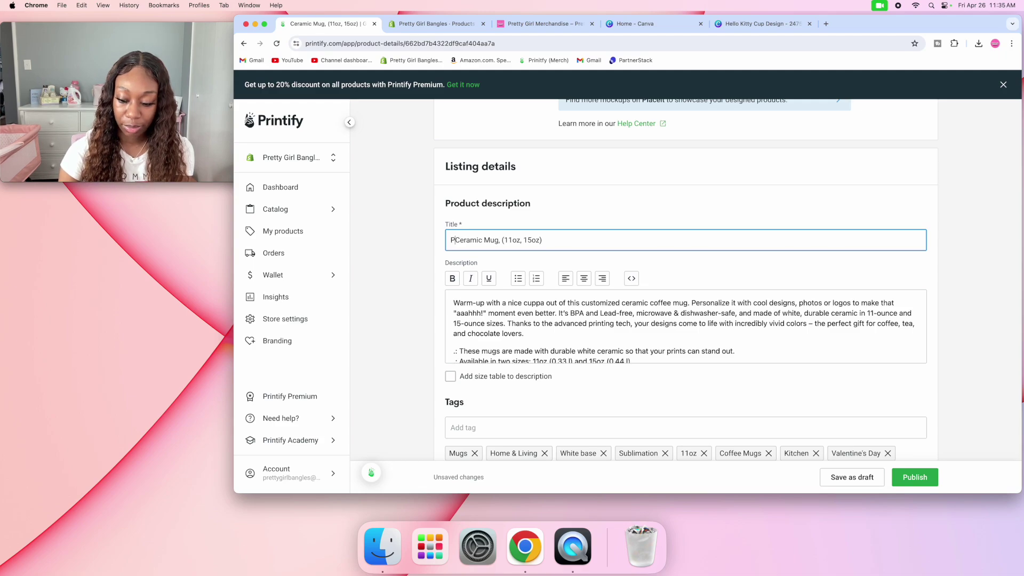
type("nk Kitty")
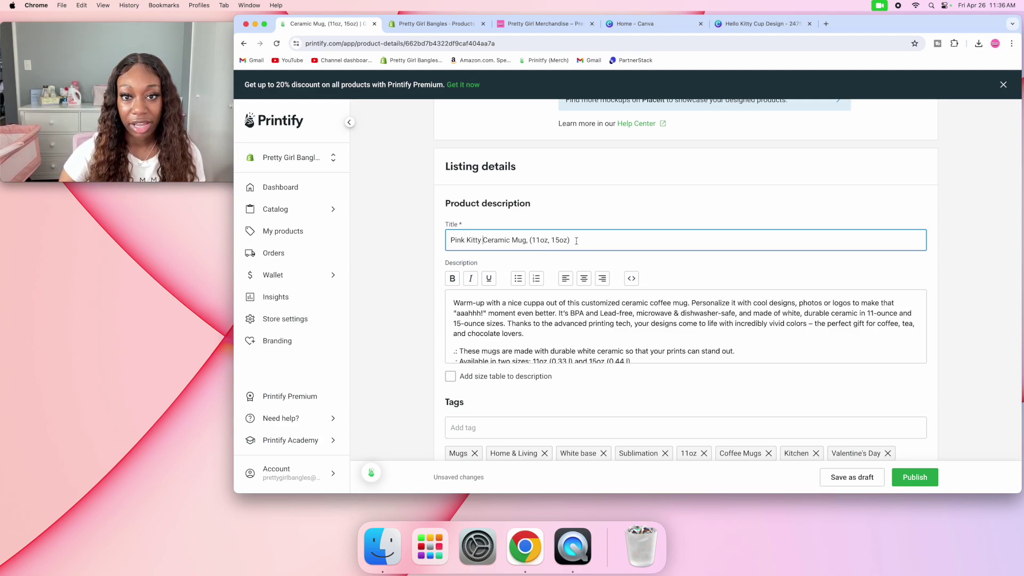
scroll(520, 320, "down", 3)
scroll(404, 349, "down", 2)
scroll(403, 350, "down", 5)
Add the tags 'hello kitty stuff' and 'hello kitty cup'.
left_click(586, 178)
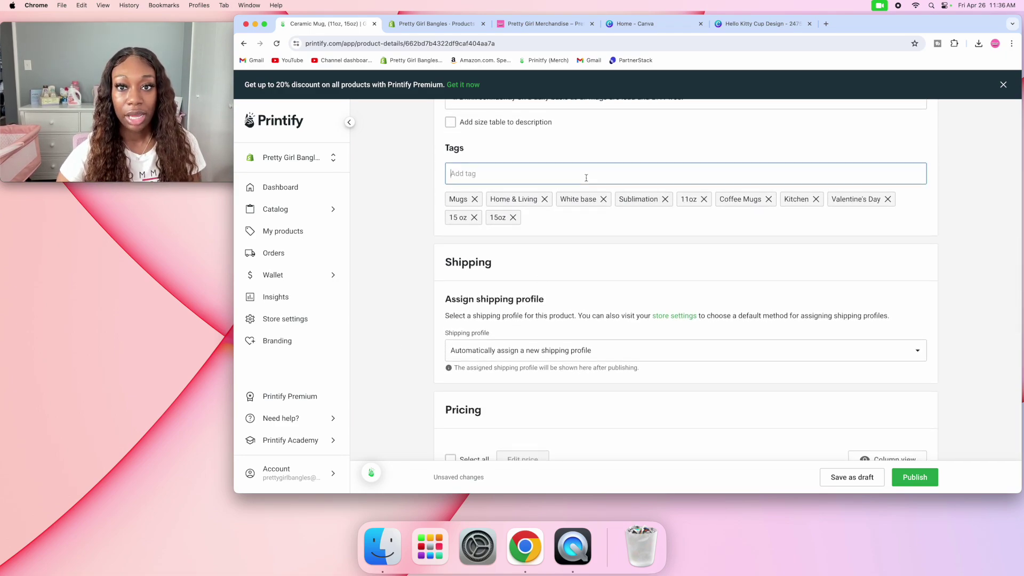
type("hell")
type("o kitty")
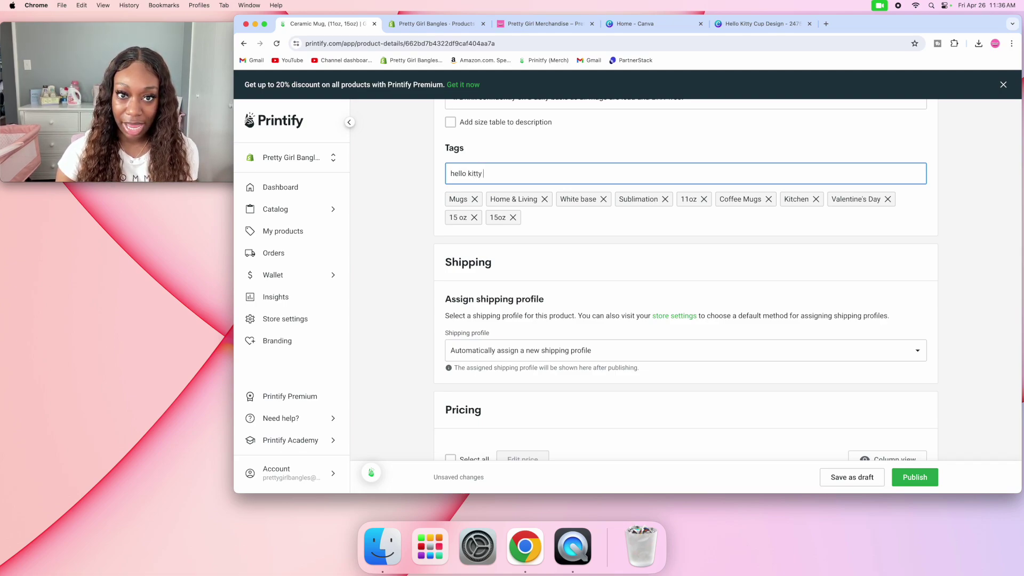
type("ff")
key("Return")
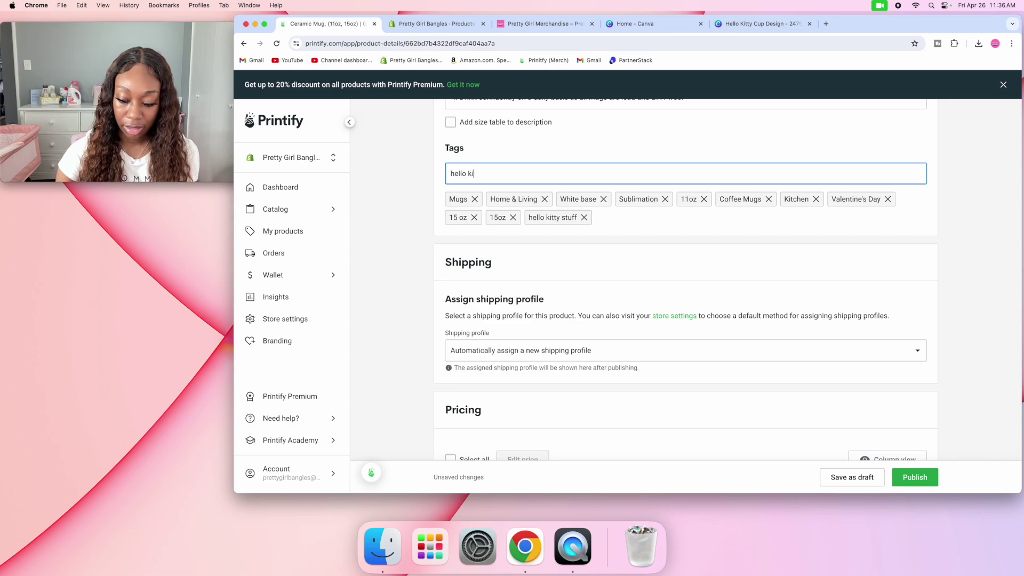
type("tty cup")
key("Return")
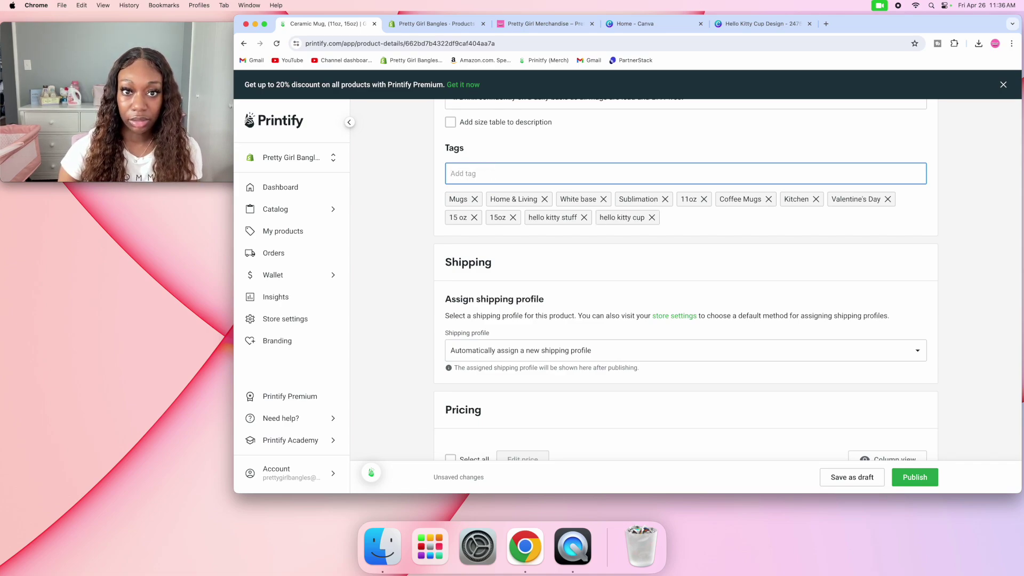
scroll(653, 336, "down", 3)
scroll(655, 338, "down", 3)
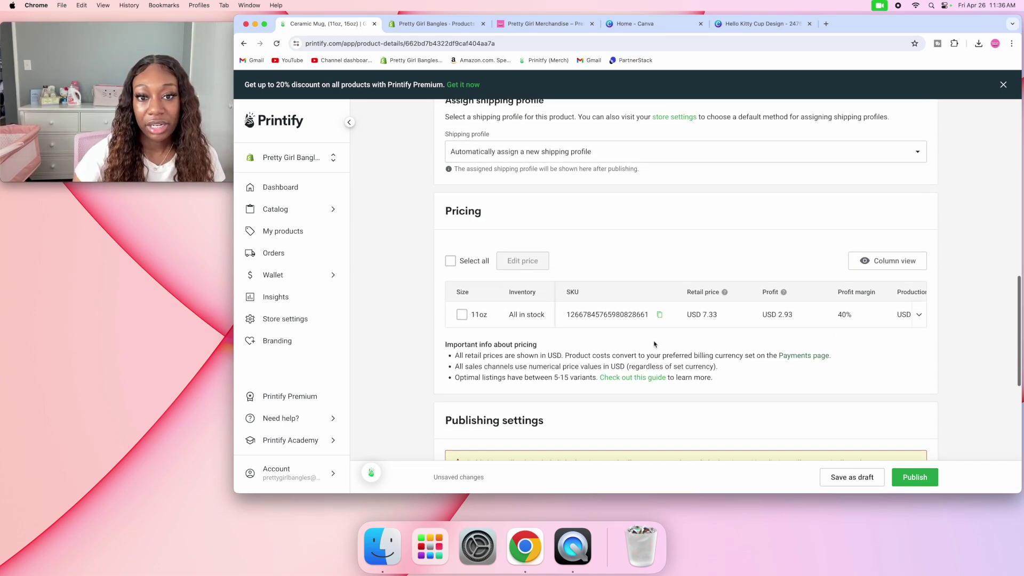
Replace the 11oz variant's 7.33 retail price with USD 8.00 and recheck it.
left_click(459, 315)
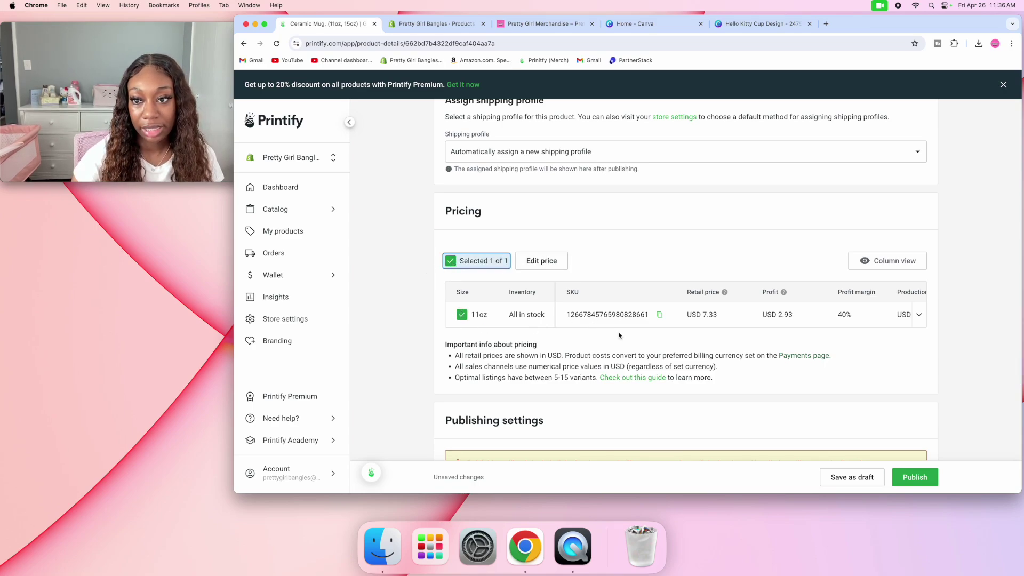
left_click(721, 316)
double_click(721, 317)
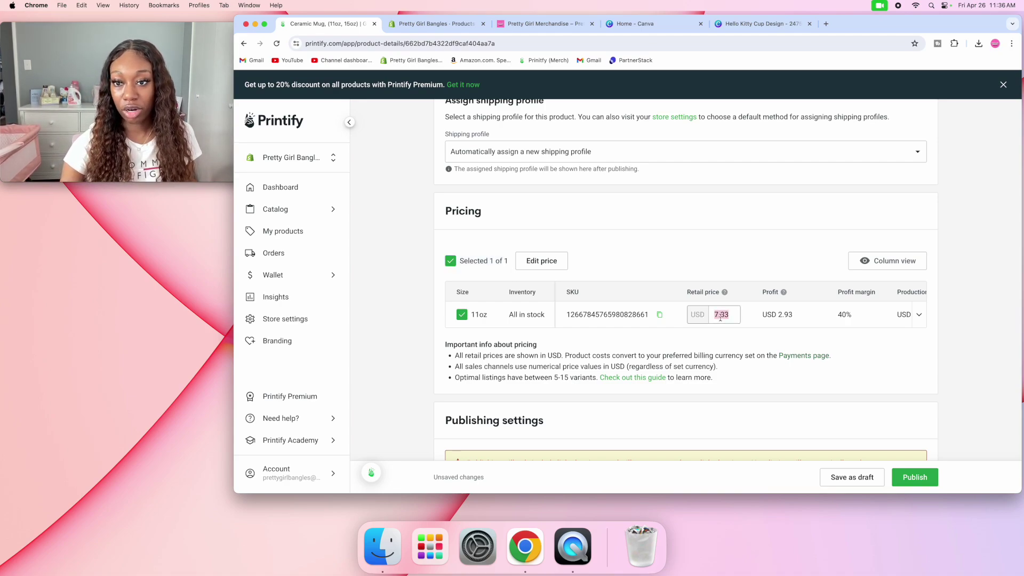
type("8")
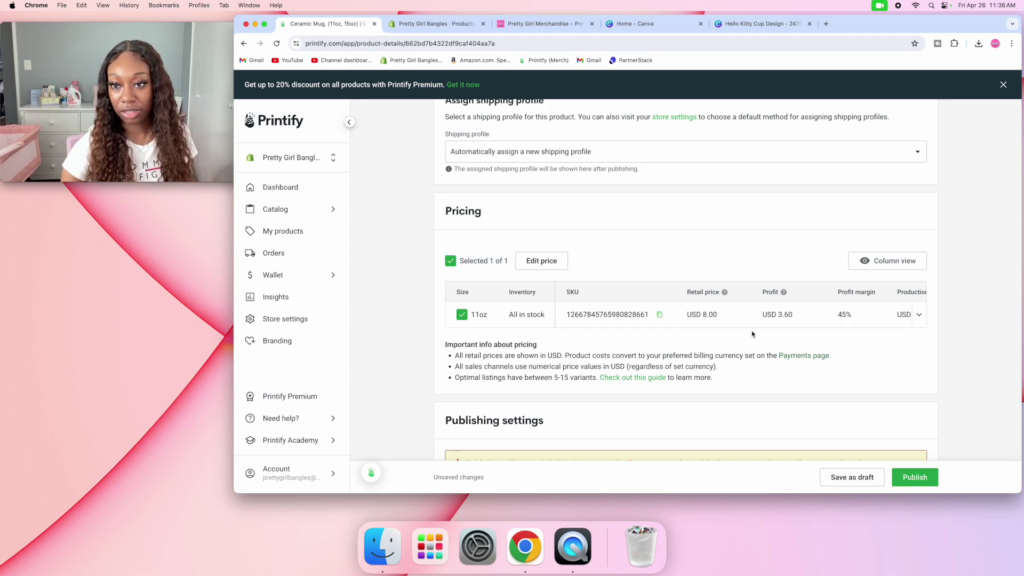
left_click(765, 316)
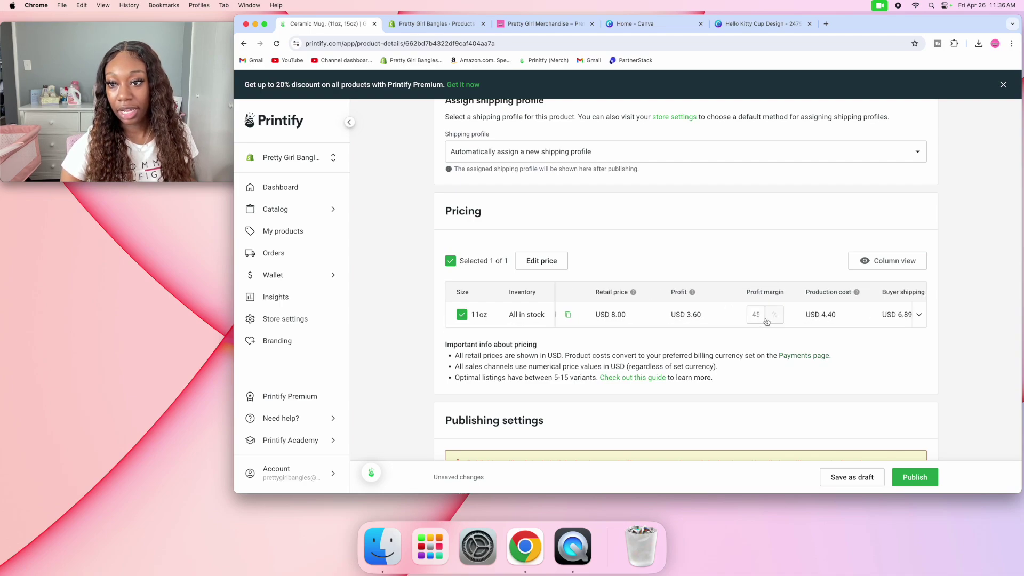
scroll(769, 318, "right", 2)
scroll(790, 320, "right", 2)
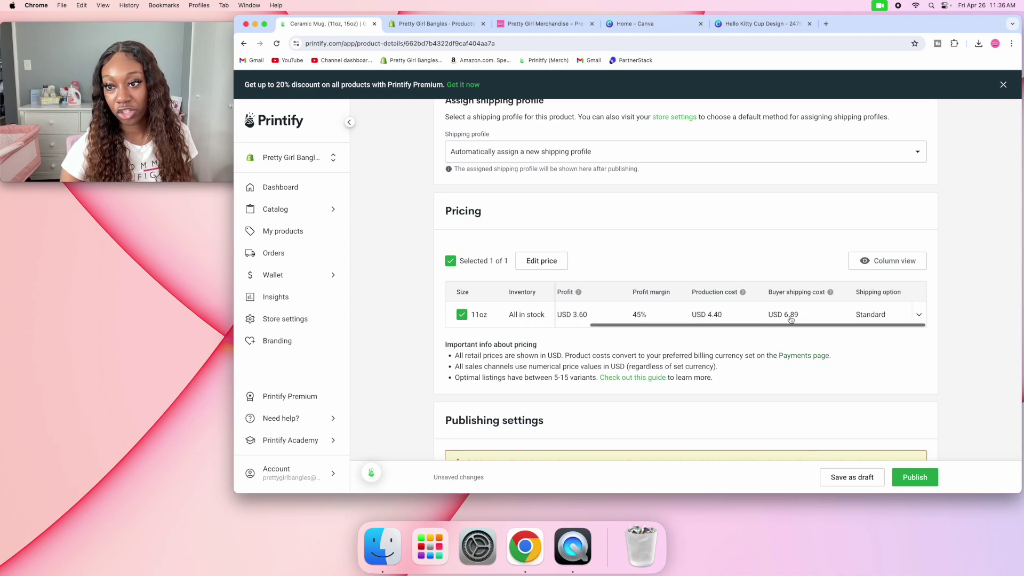
scroll(792, 320, "left", 5)
scroll(793, 320, "left", 1)
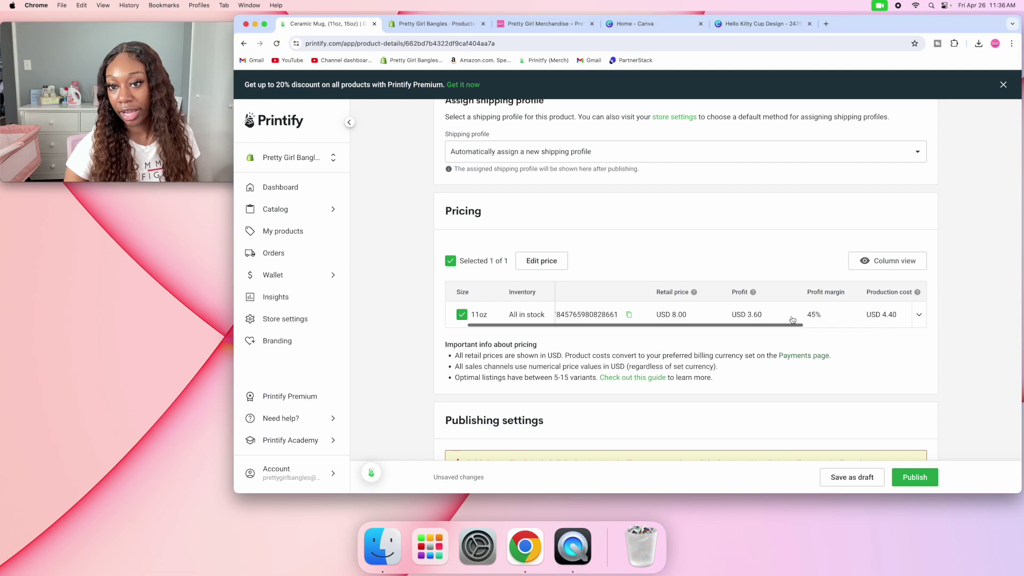
left_click(684, 312)
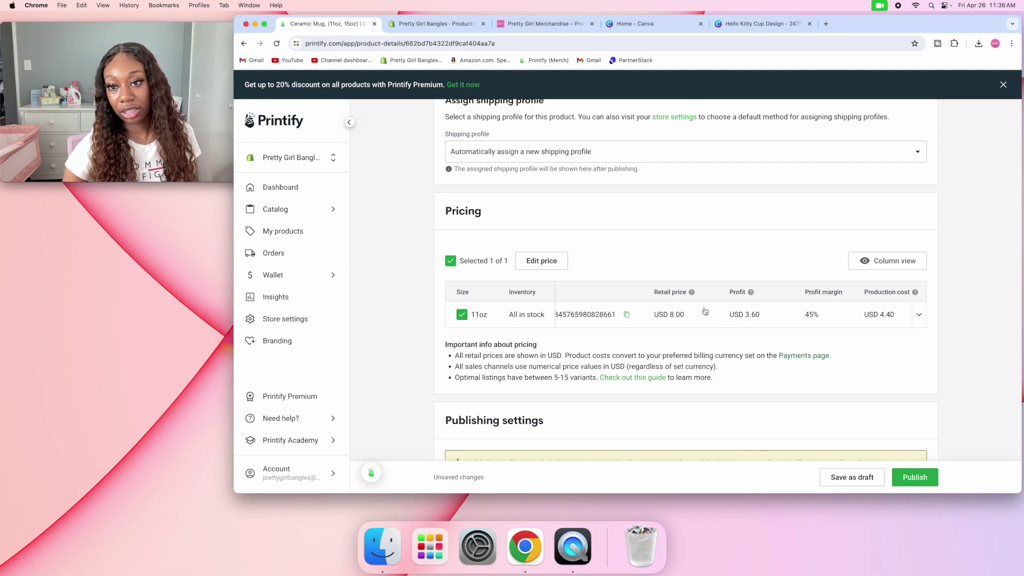
scroll(720, 320, "right", 2)
scroll(744, 319, "right", 2)
scroll(772, 316, "right", 1)
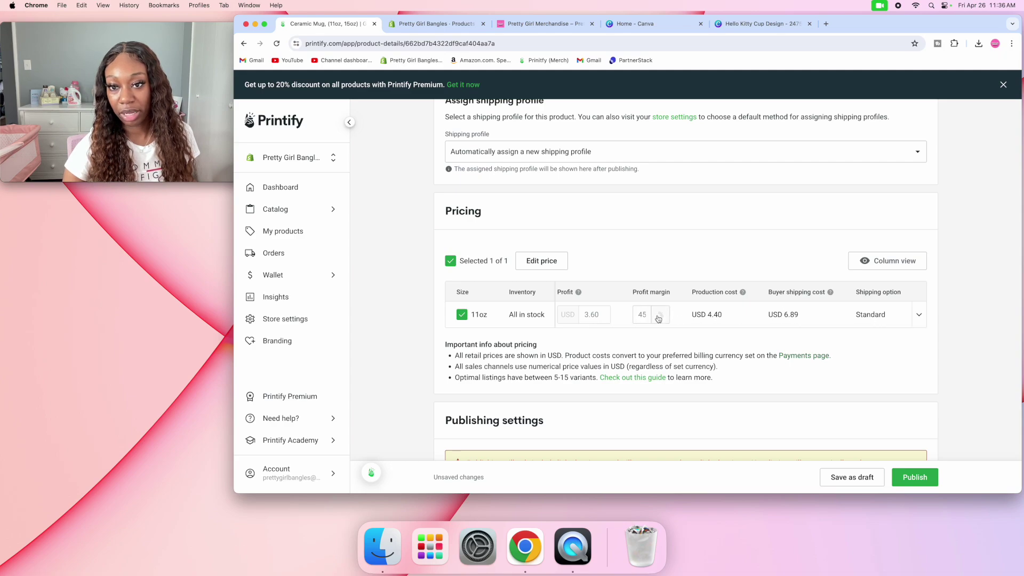
scroll(659, 319, "left", 2)
scroll(697, 317, "left", 2)
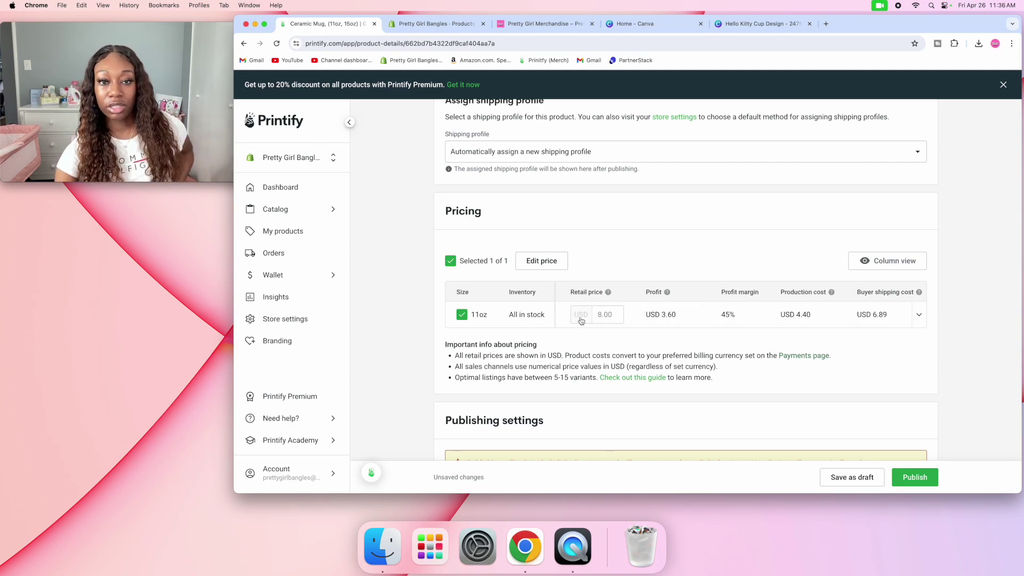
scroll(581, 321, "left", 2)
scroll(581, 320, "left", 2)
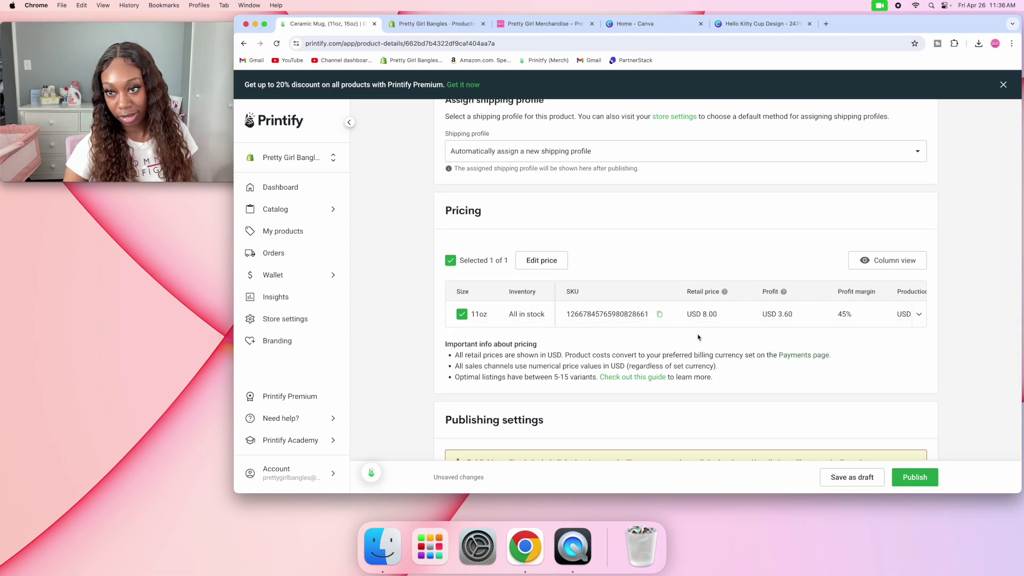
scroll(698, 337, "down", 1)
scroll(697, 337, "down", 2)
scroll(699, 337, "down", 5)
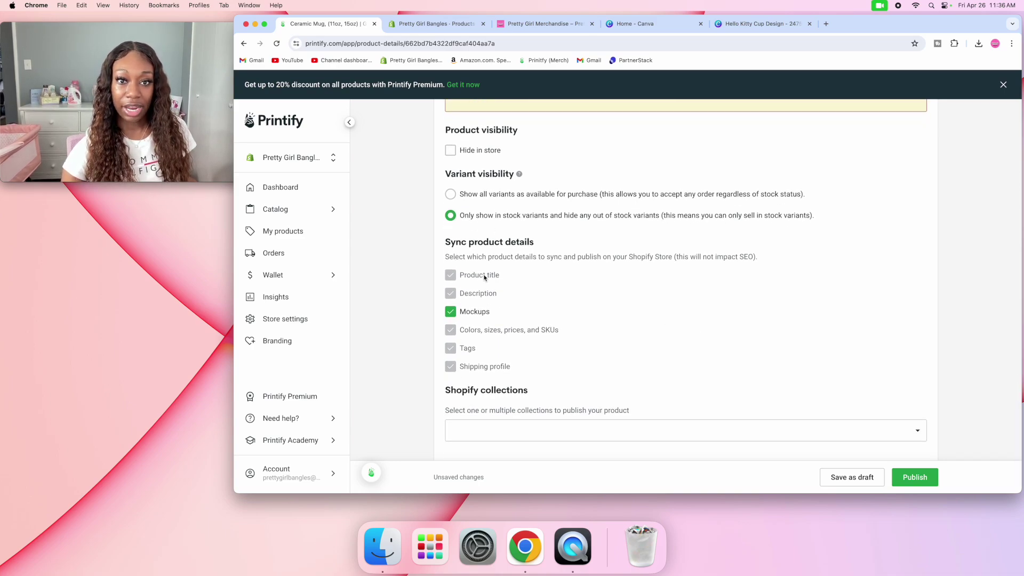
scroll(512, 387, "down", 1)
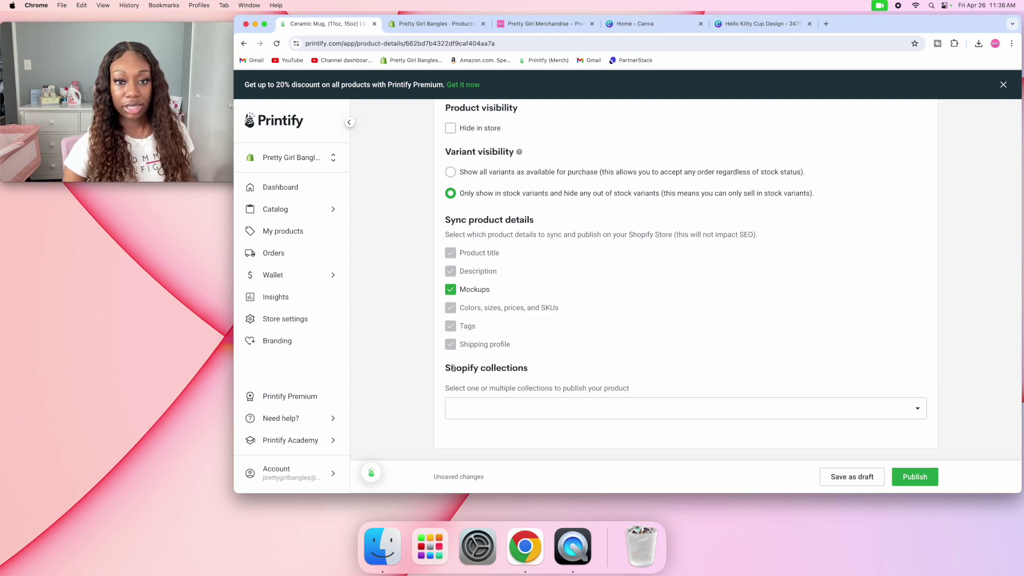
Assign the mug to Pretty Girl Merchandise, publish it, and go to Shopify's product list.
left_click(474, 415)
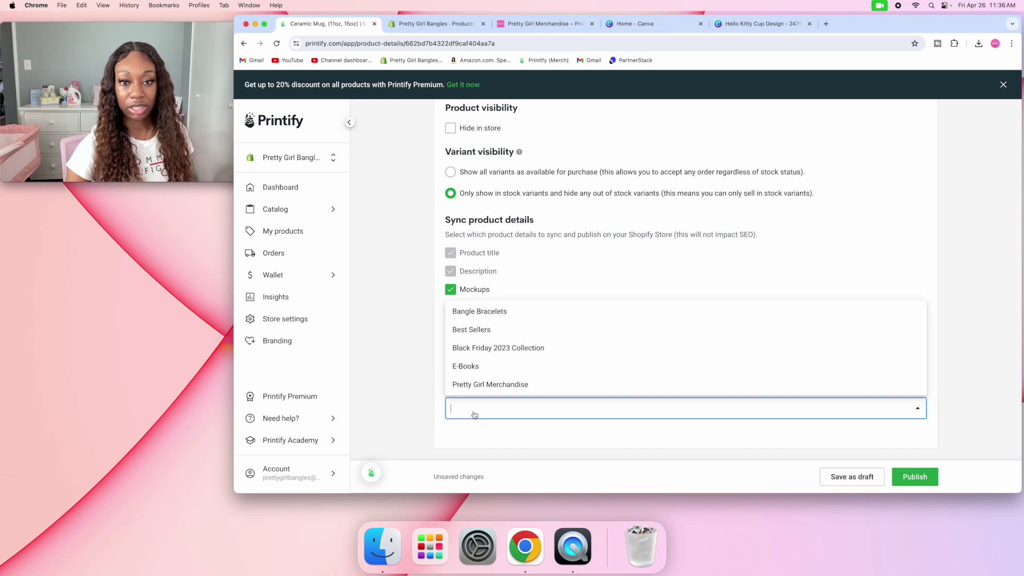
left_click(480, 385)
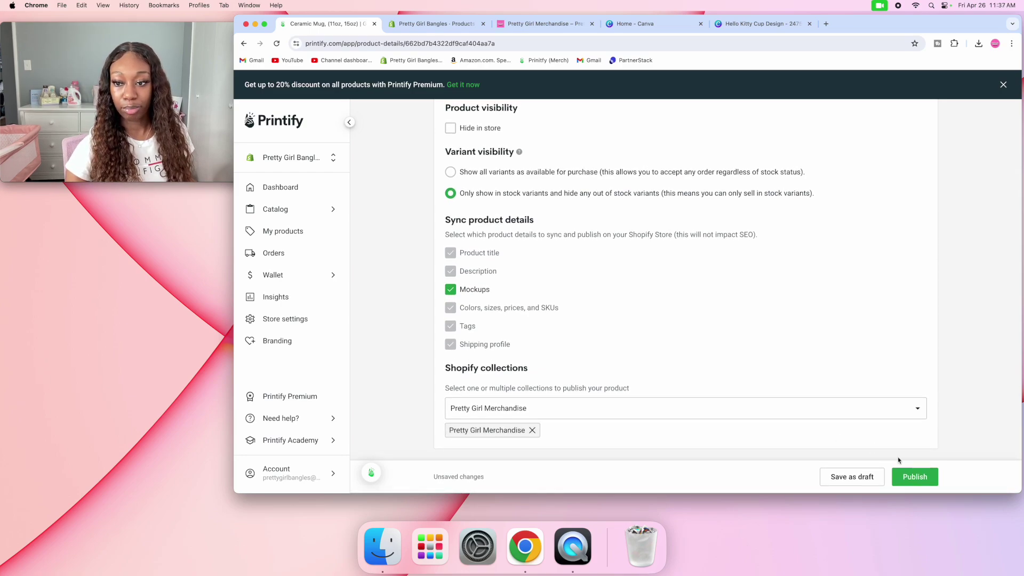
left_click(924, 482)
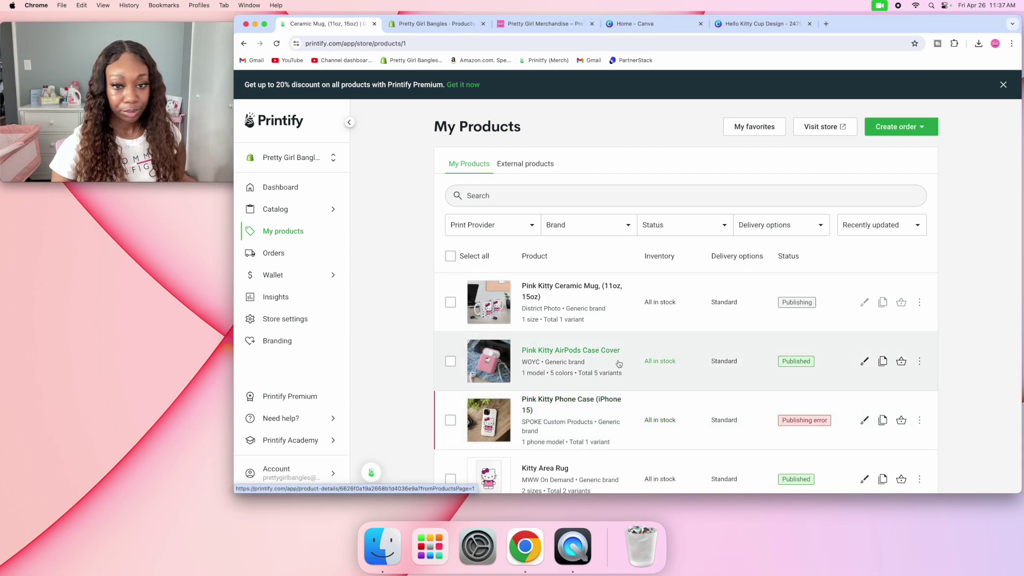
left_click(436, 23)
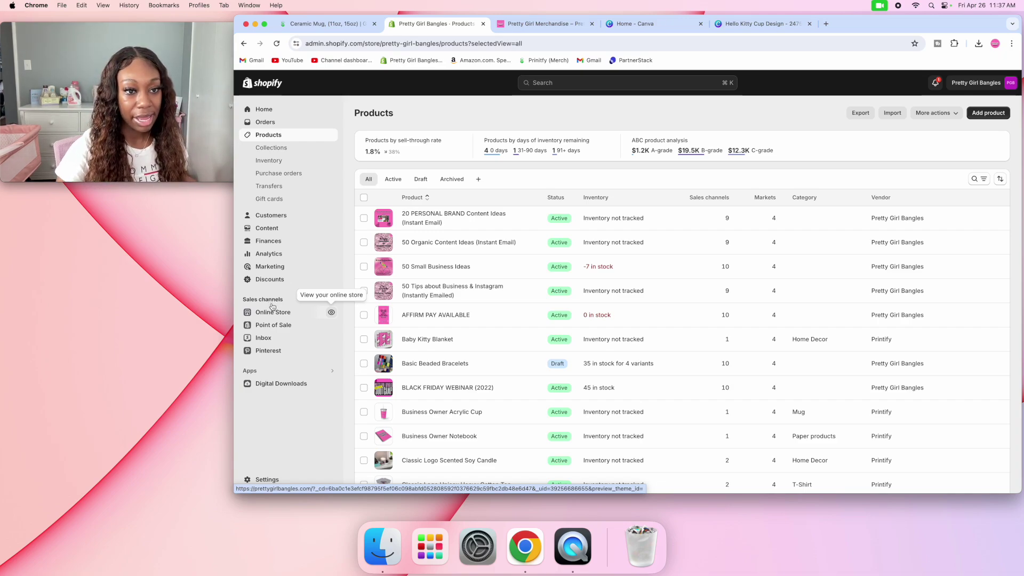
Open Printify: Print on Demand from Shopify Apps, pin it, and return to Printify.
left_click(286, 373)
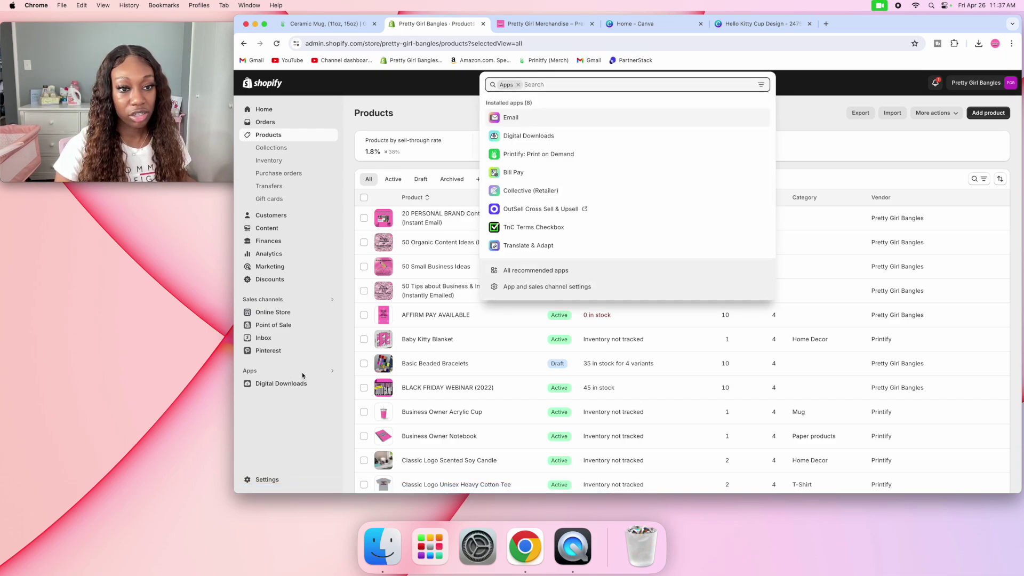
left_click(519, 153)
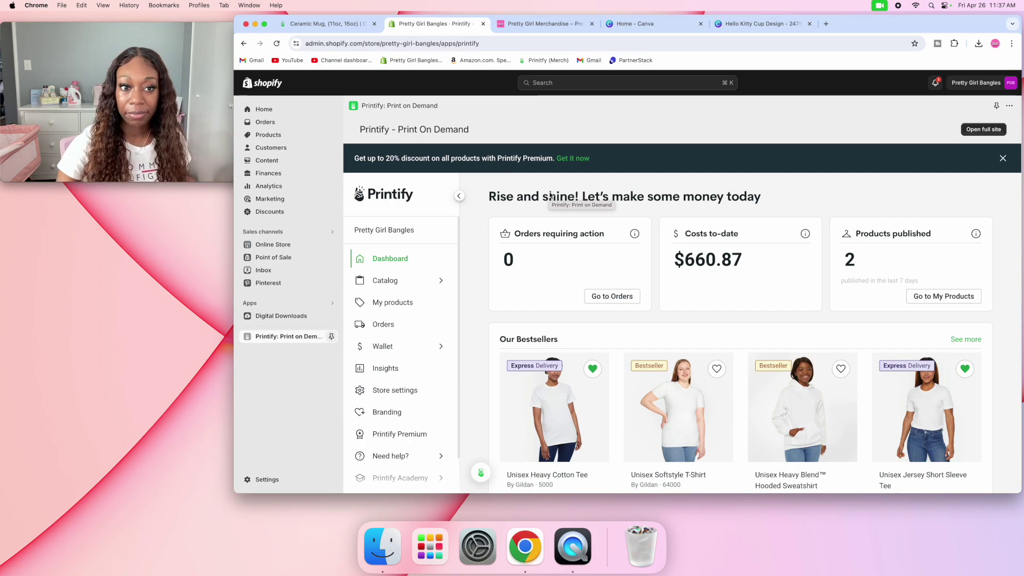
left_click(331, 336)
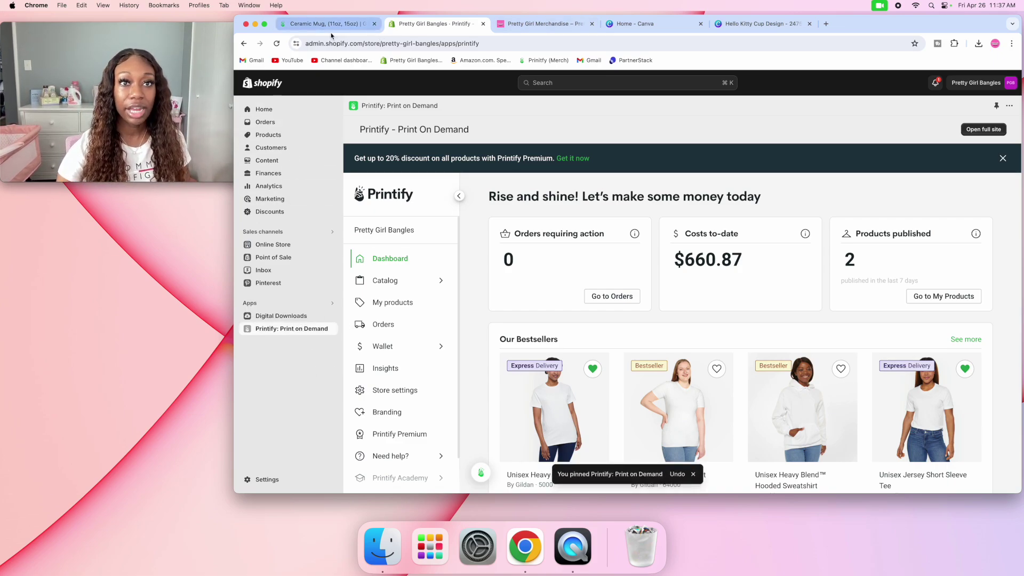
left_click(345, 24)
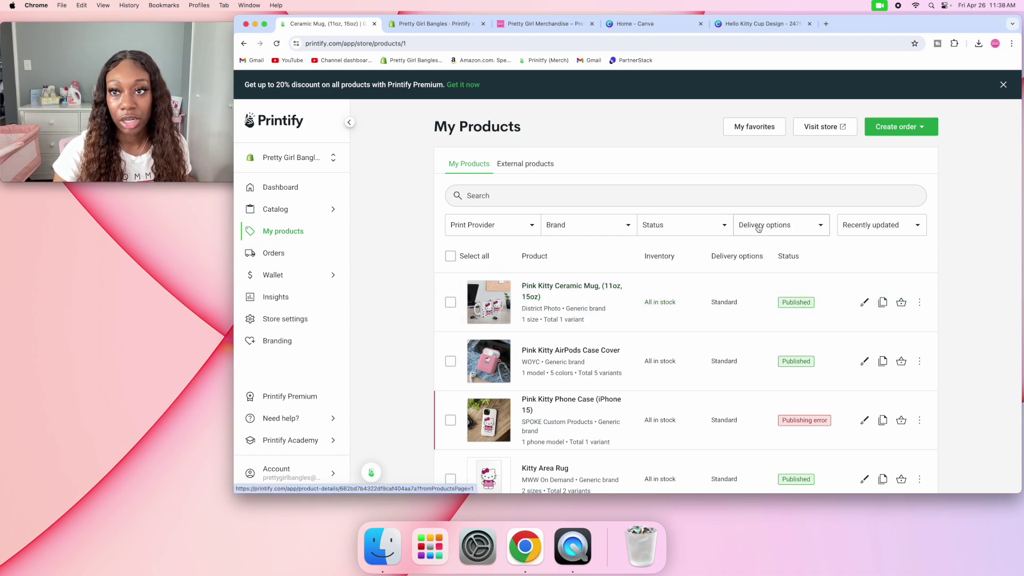
Choose Sample from the Create order menu on My Products.
left_click(925, 130)
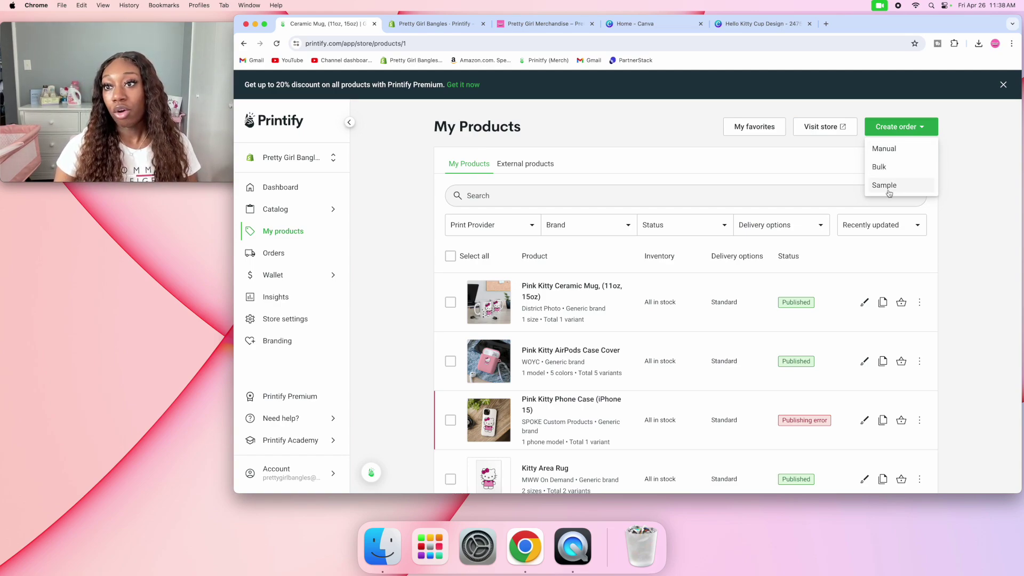
left_click(885, 187)
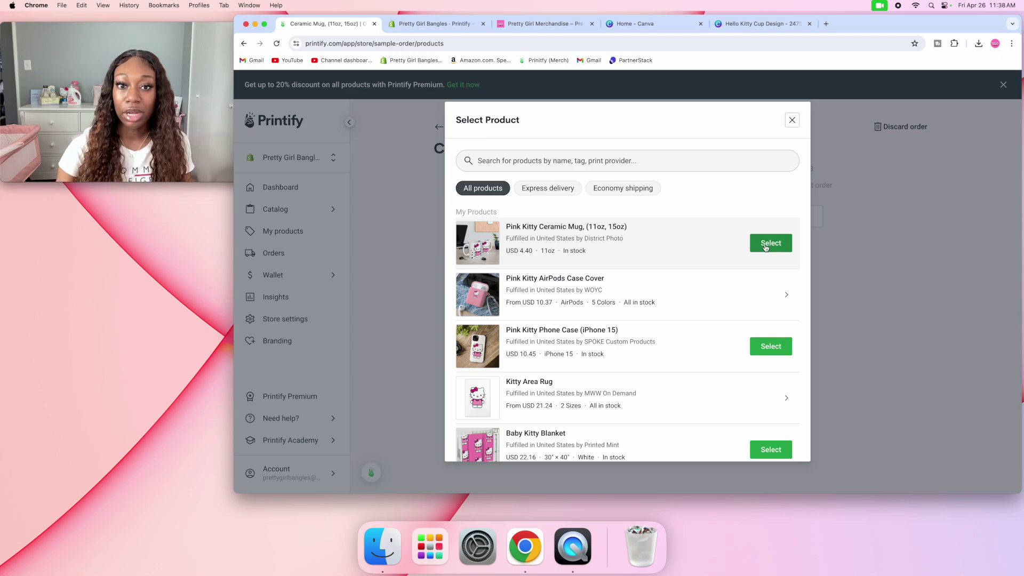
Select the Pink Kitty Ceramic Mug as the sample and continue to Shipping.
left_click(765, 247)
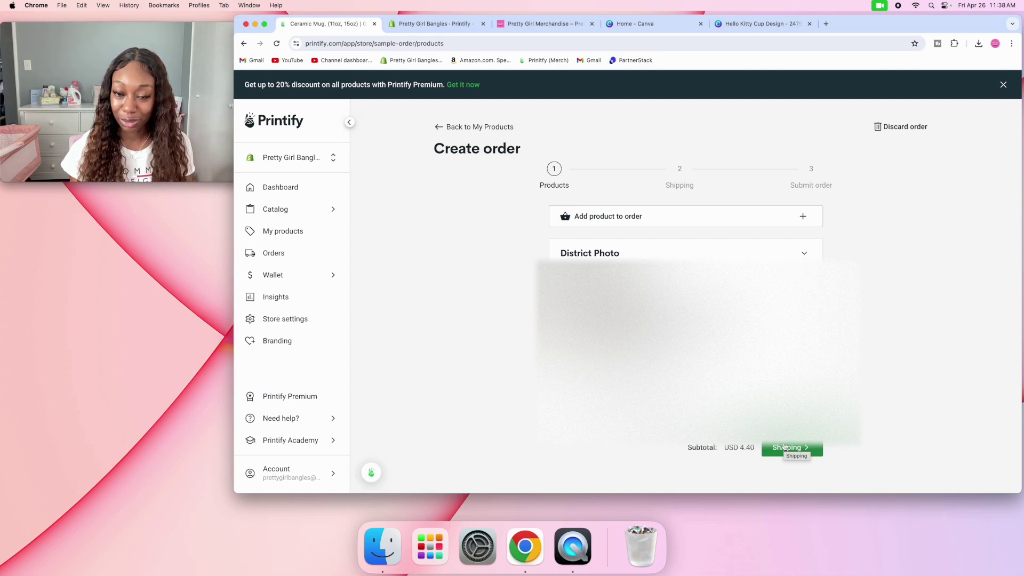
left_click(785, 448)
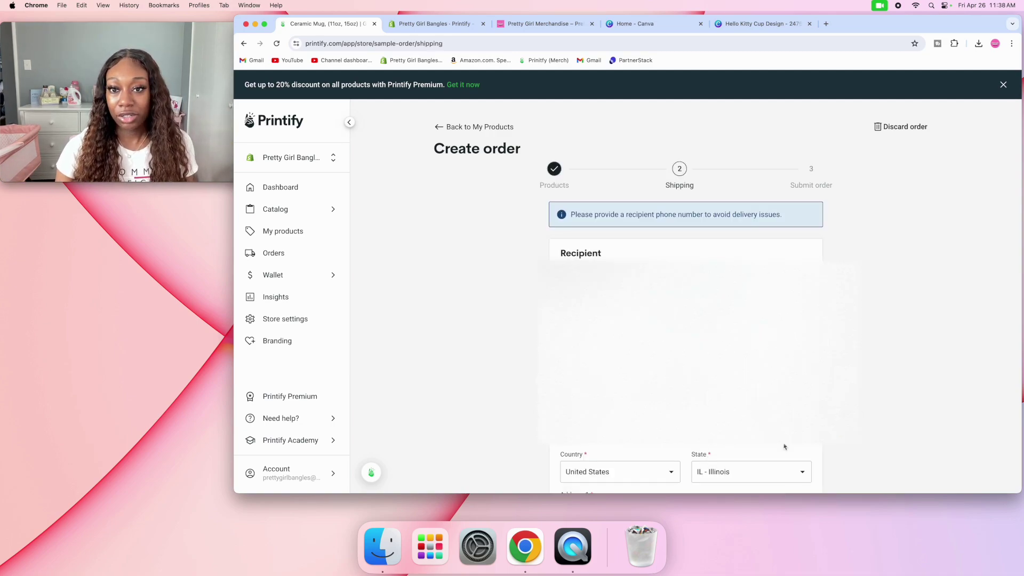
scroll(785, 447, "down", 5)
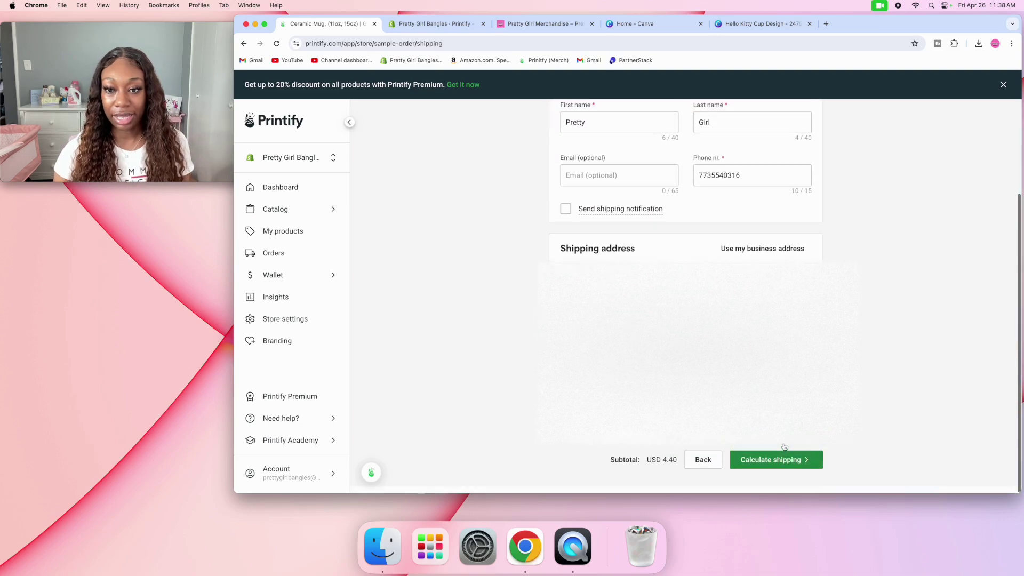
scroll(785, 447, "up", 5)
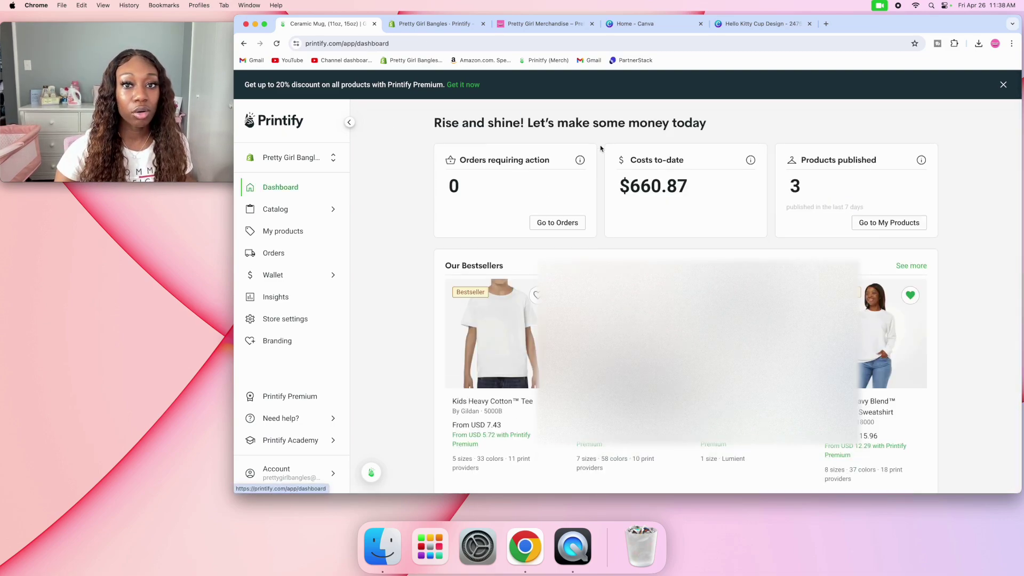
Reload the storefront's Pretty Girl Merchandise collection and open the Pink Kitty Ceramic Mug.
left_click(460, 26)
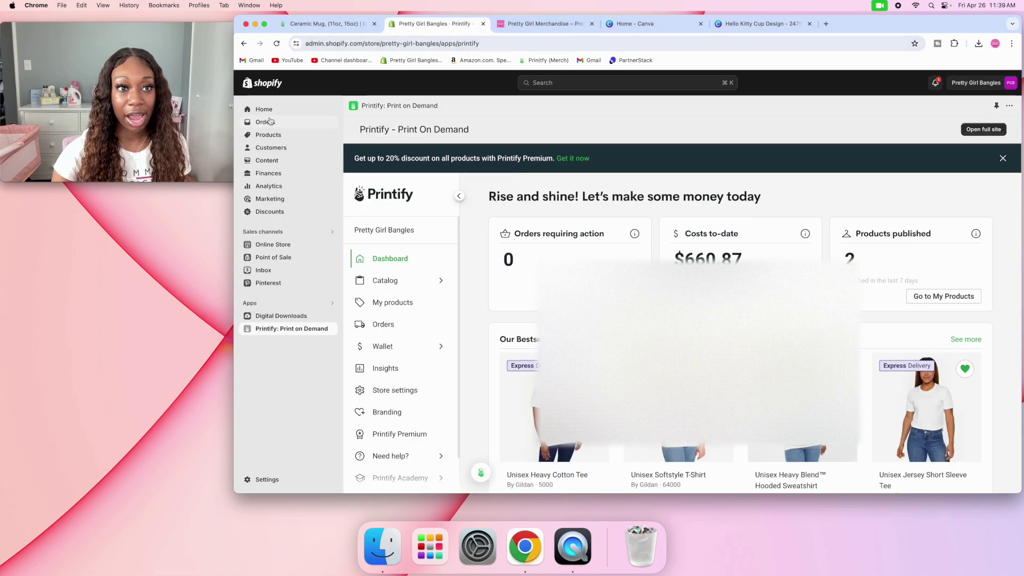
left_click(527, 26)
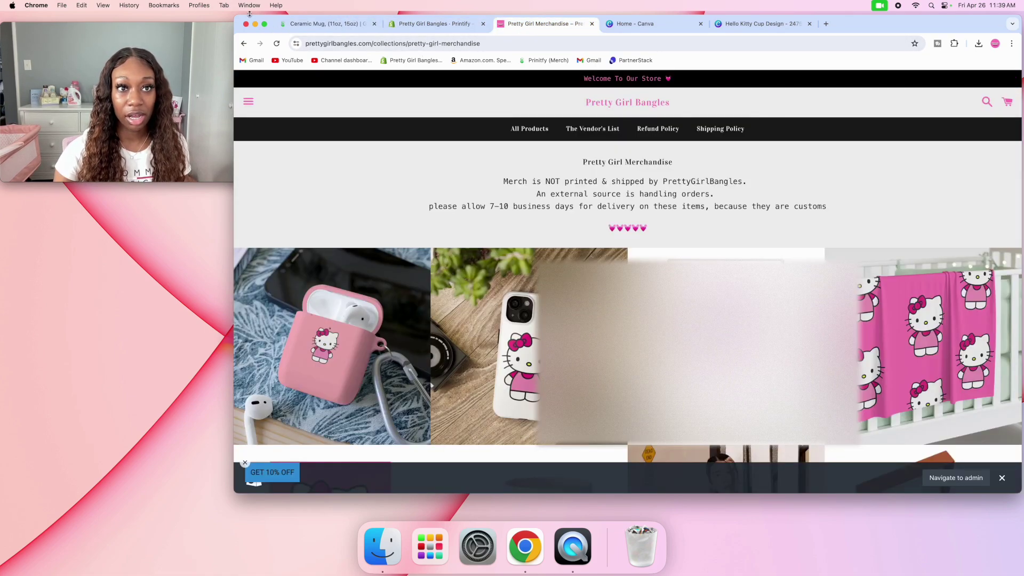
left_click(278, 45)
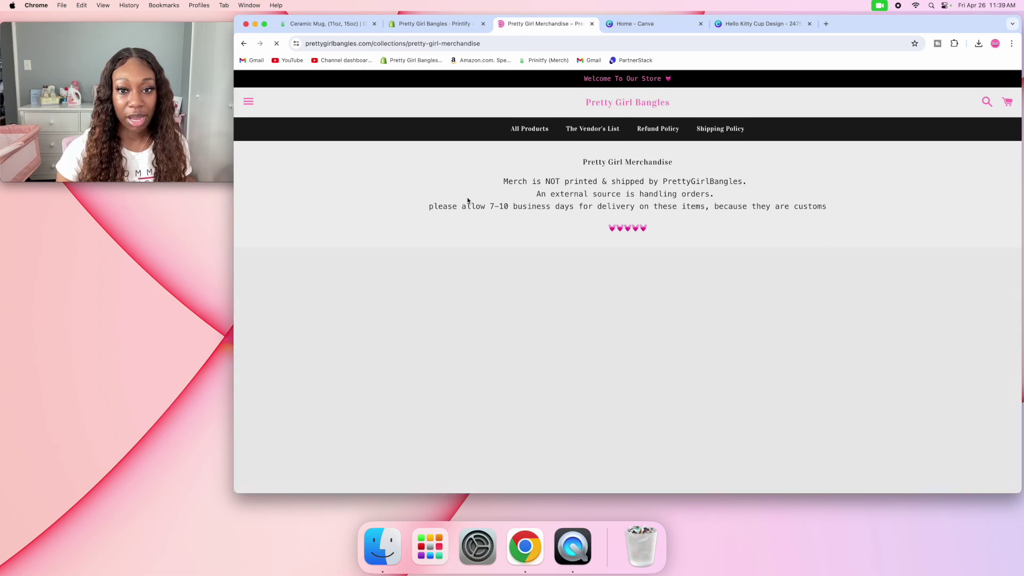
left_click(419, 239)
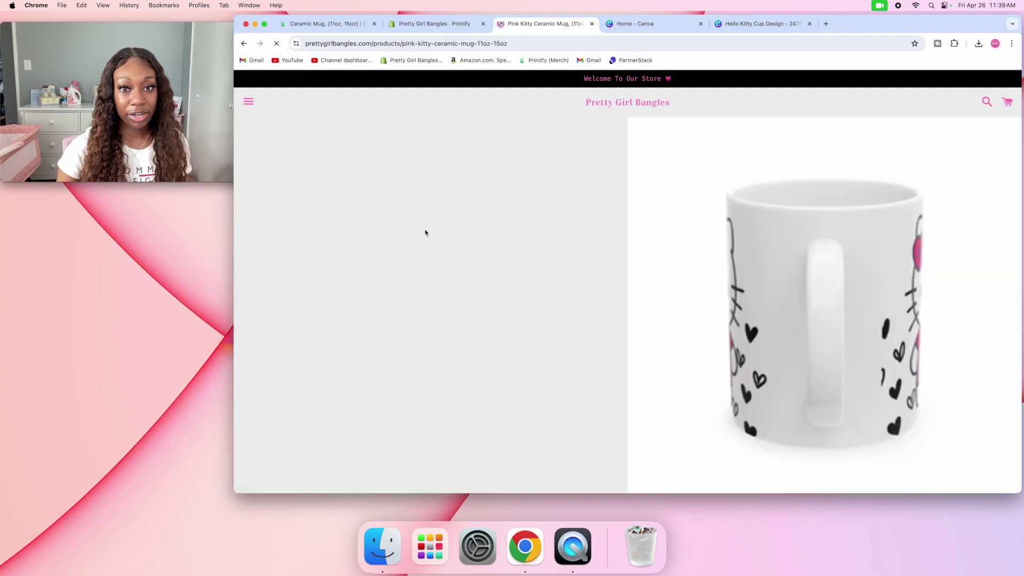
scroll(458, 259, "down", 3)
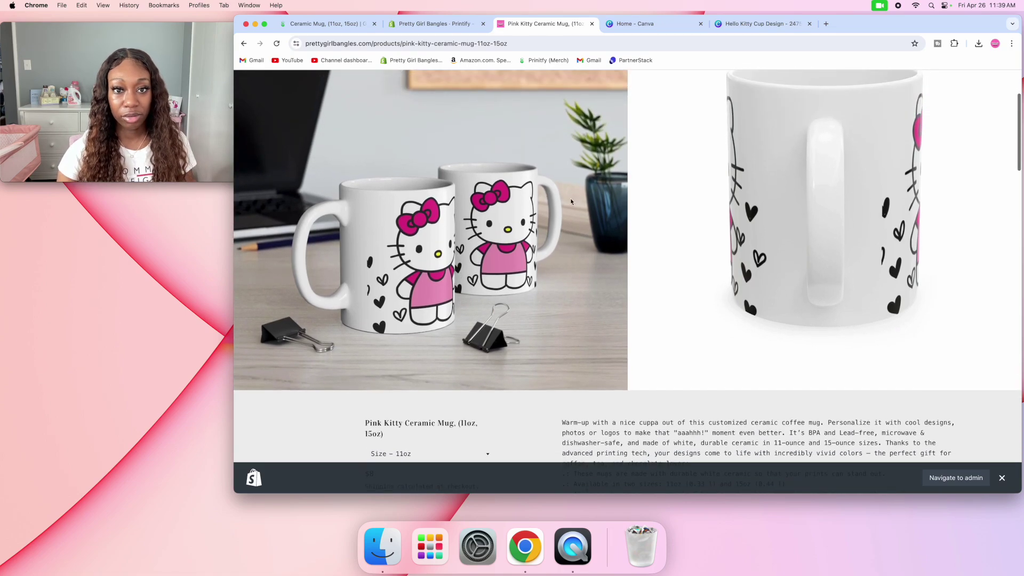
scroll(370, 298, "down", 5)
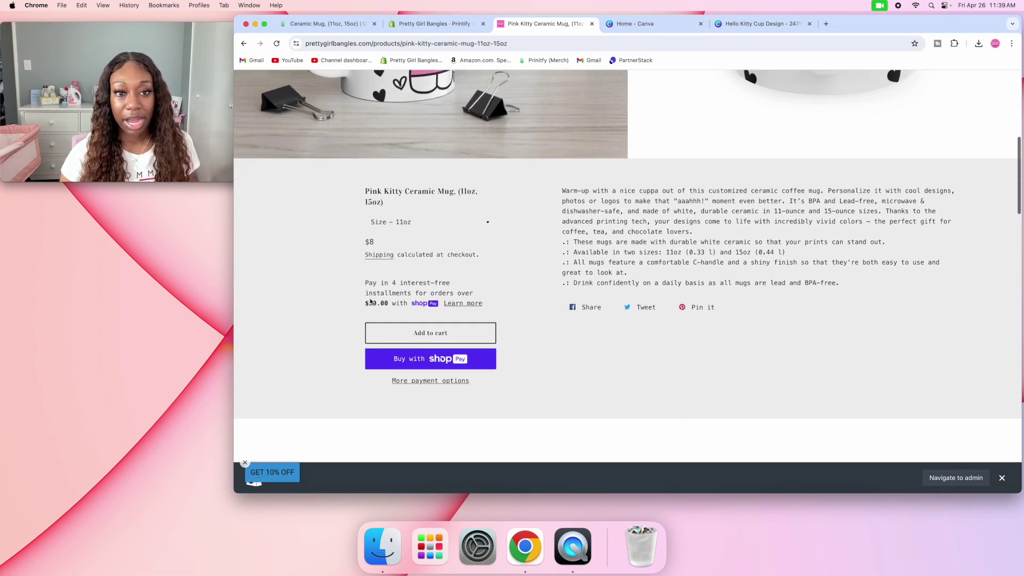
scroll(371, 301, "up", 5)
scroll(370, 299, "up", 2)
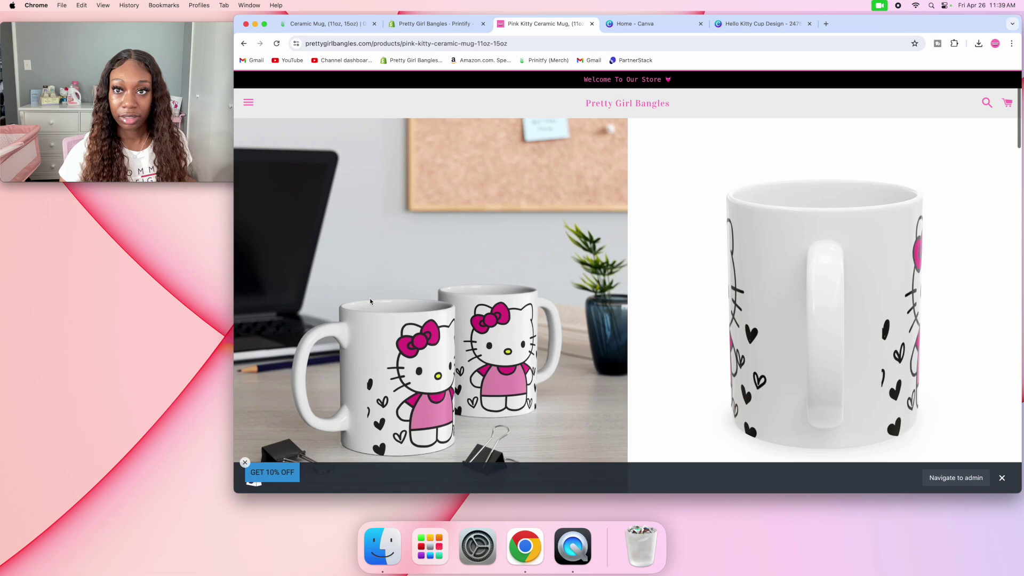
scroll(370, 298, "down", 2)
scroll(370, 298, "down", 2)
scroll(371, 298, "down", 2)
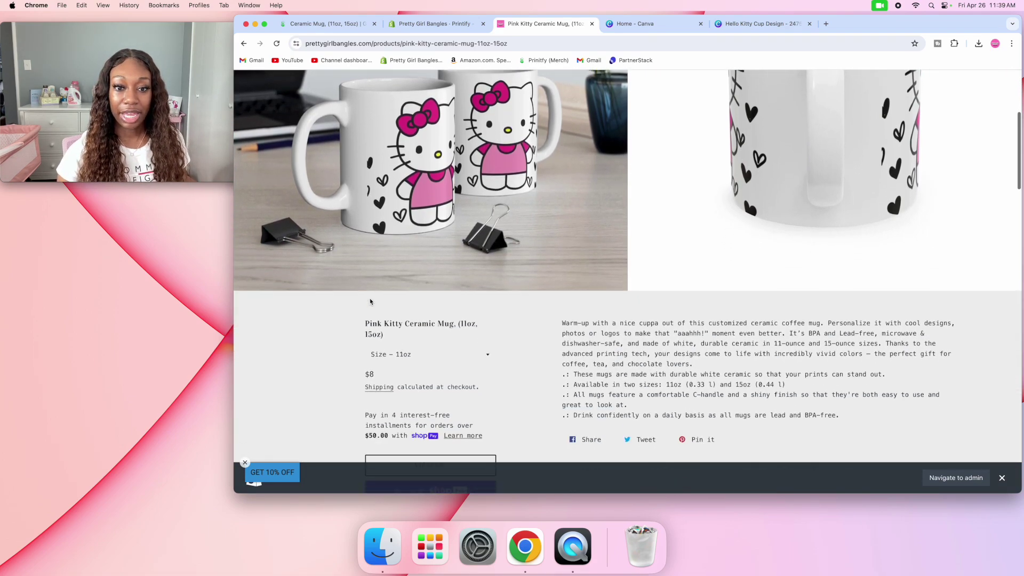
scroll(370, 298, "down", 1)
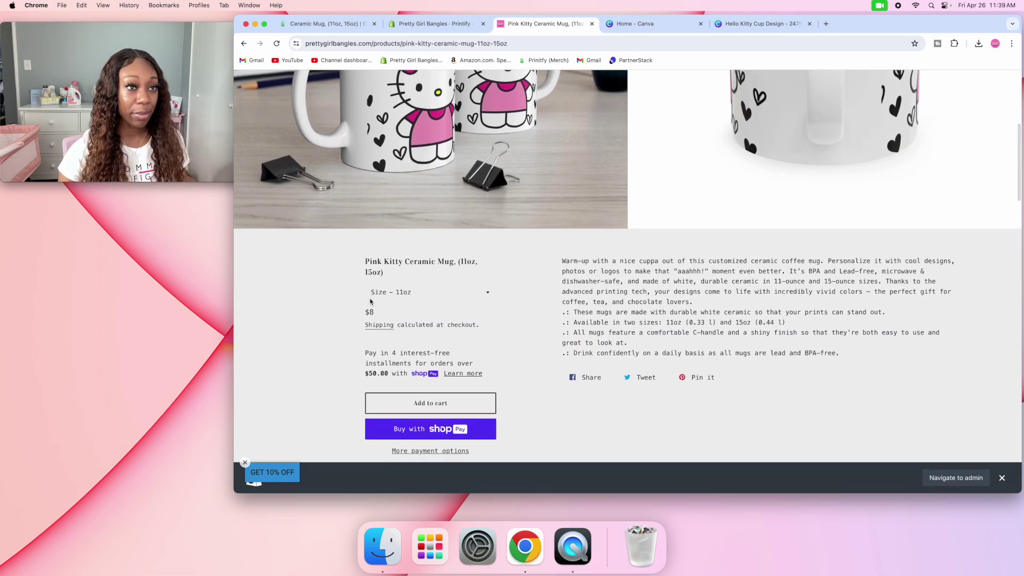